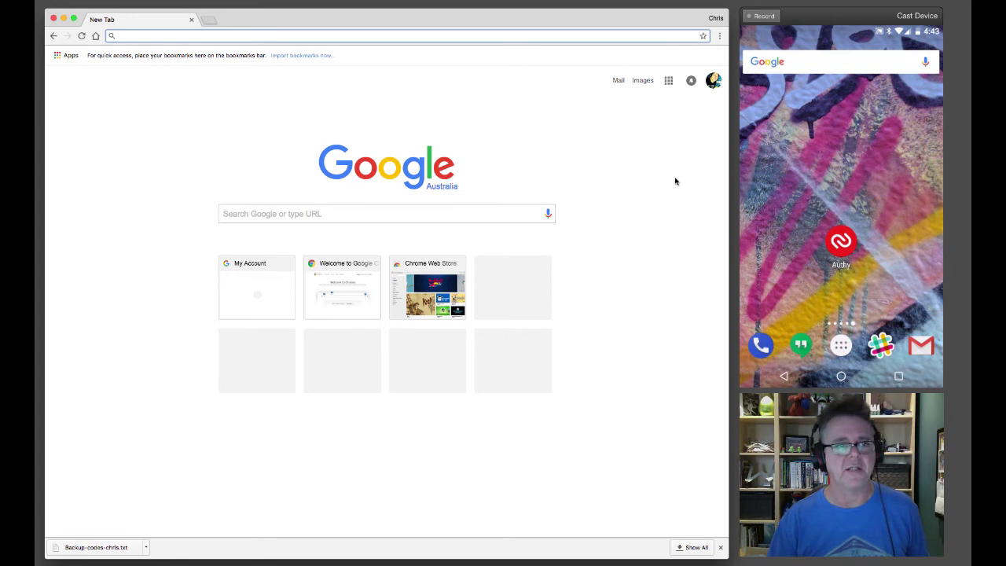
From the avatar menu, open Sign-in & security and scroll to 2-Step Verification, shown as Off
{"action": "left_click", "coordinate": [714, 82]}
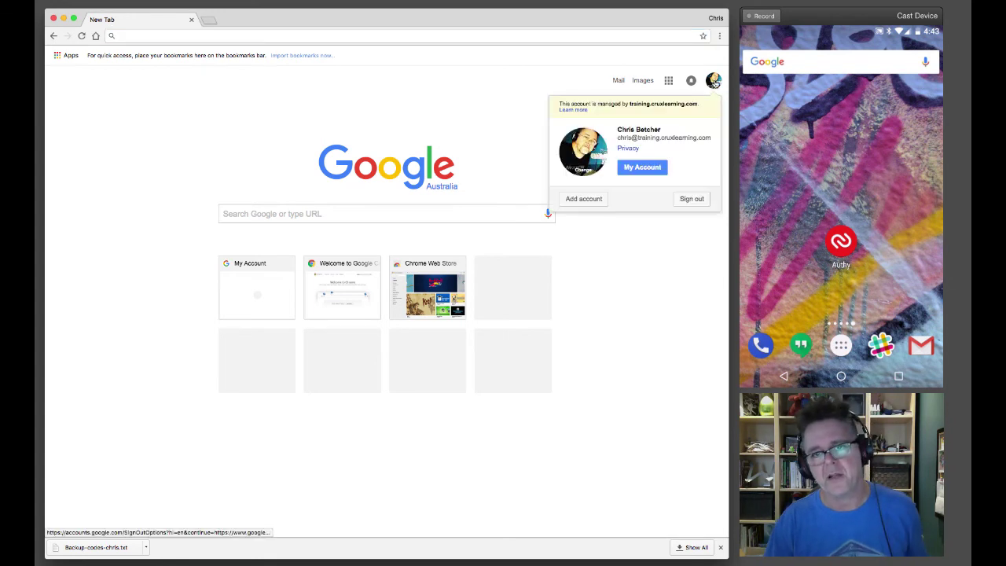
{"action": "left_click", "coordinate": [644, 168]}
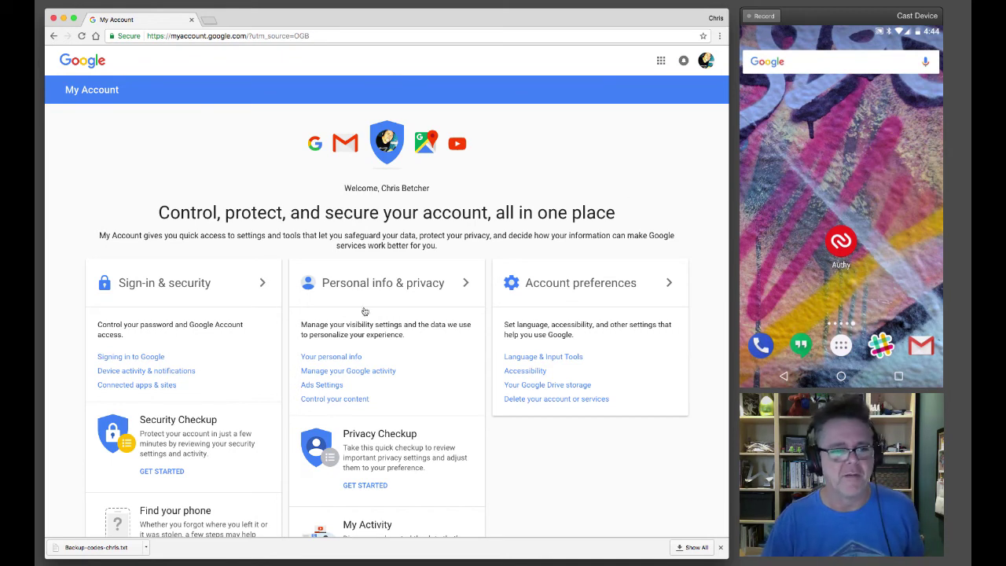
{"action": "left_click", "coordinate": [262, 286]}
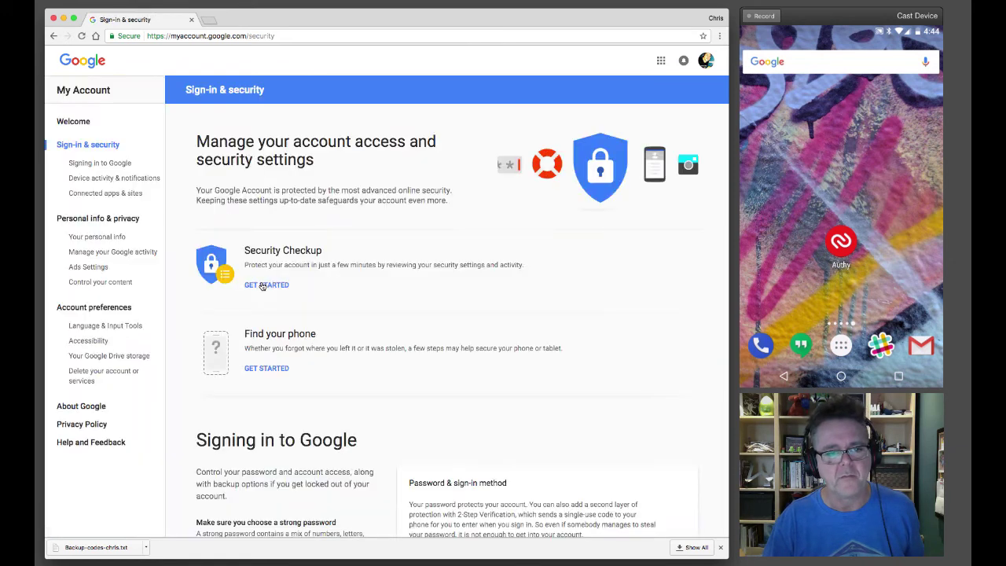
{"action": "scroll", "coordinate": [516, 253], "scroll_direction": "down", "scroll_amount": 5}
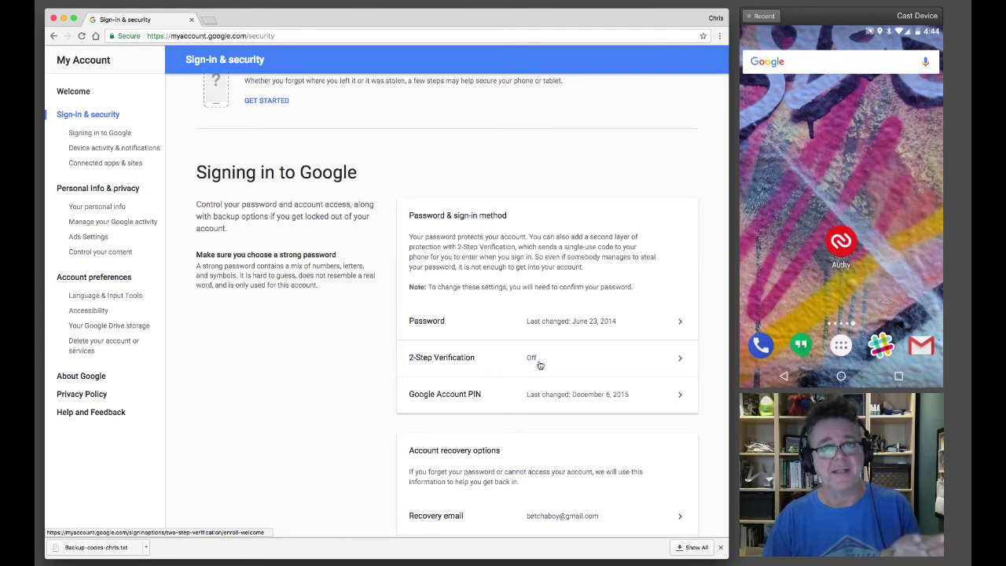
Start 2-Step Verification setup, confirm the account password, and paste the phone number for text codes
{"action": "left_click", "coordinate": [681, 360]}
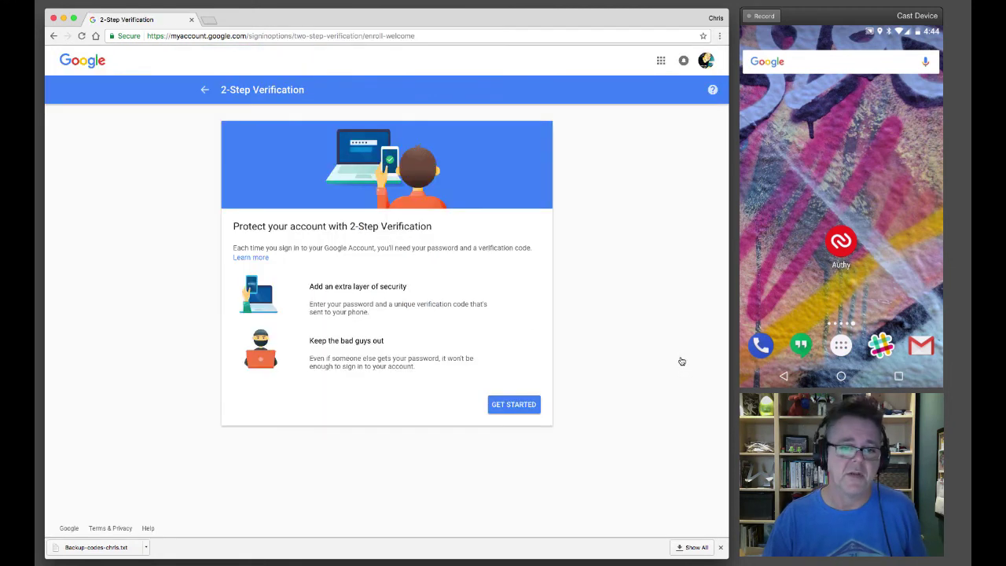
{"action": "left_click", "coordinate": [528, 406]}
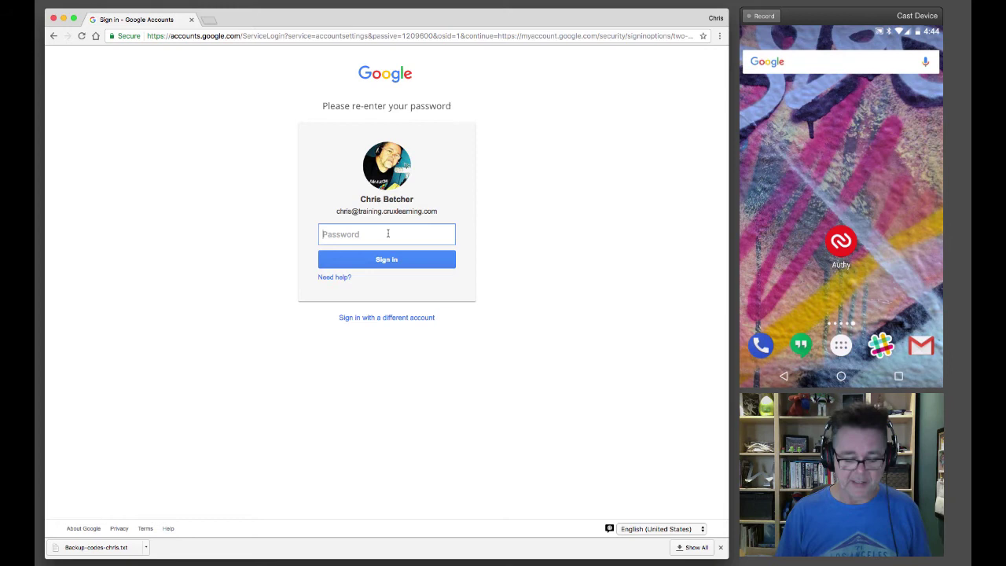
{"action": "type", "text": "•"}
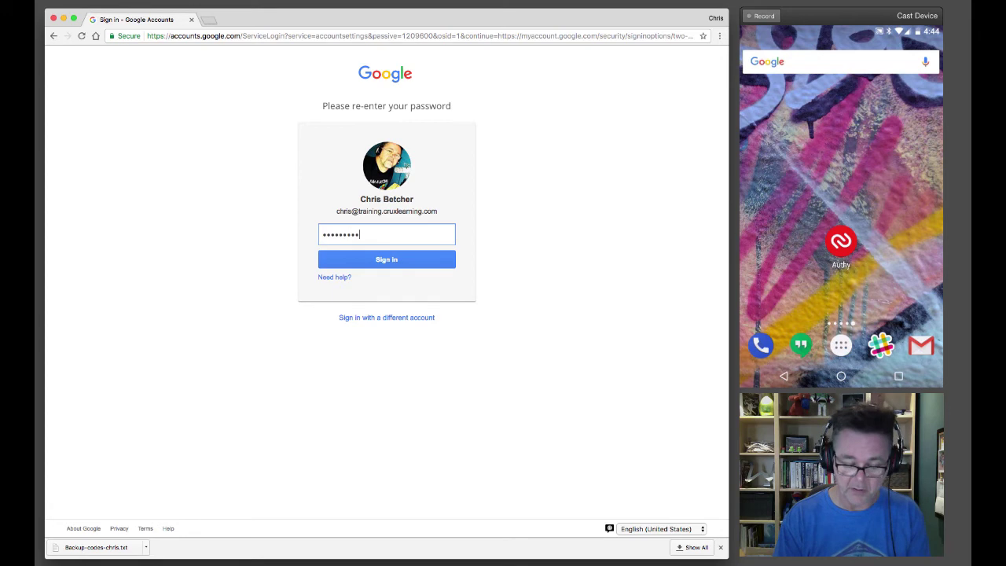
{"action": "left_click", "coordinate": [416, 263]}
{"action": "left_click", "coordinate": [417, 268]}
{"action": "key", "text": "super+v"}
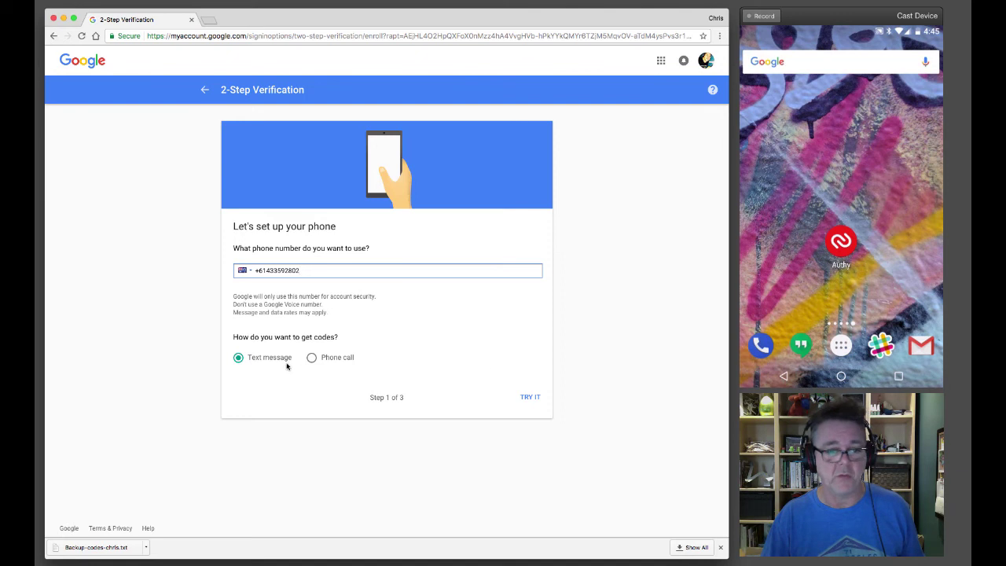
Send a test text, enter the six-digit code received, and turn on 2-Step Verification
{"action": "left_click", "coordinate": [529, 398]}
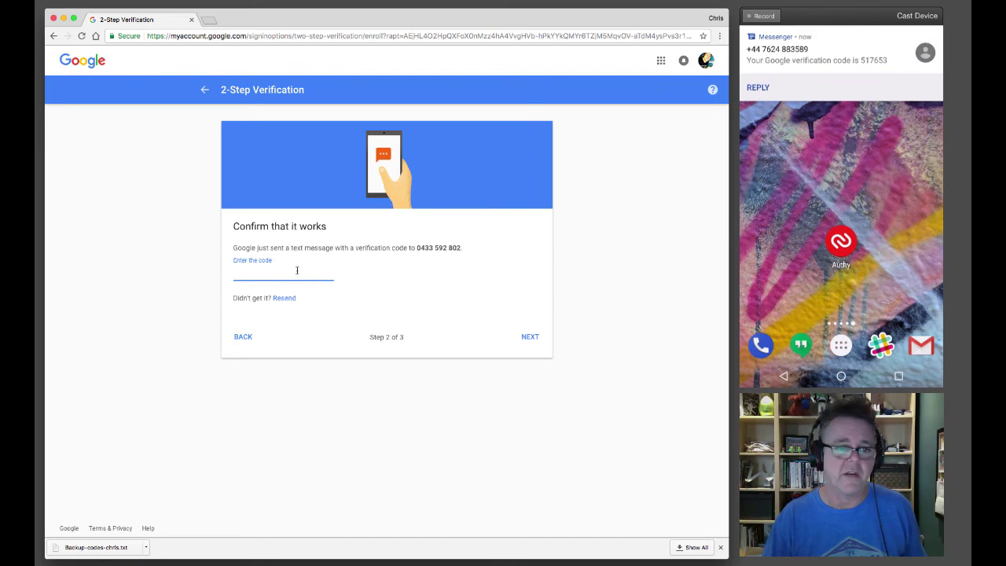
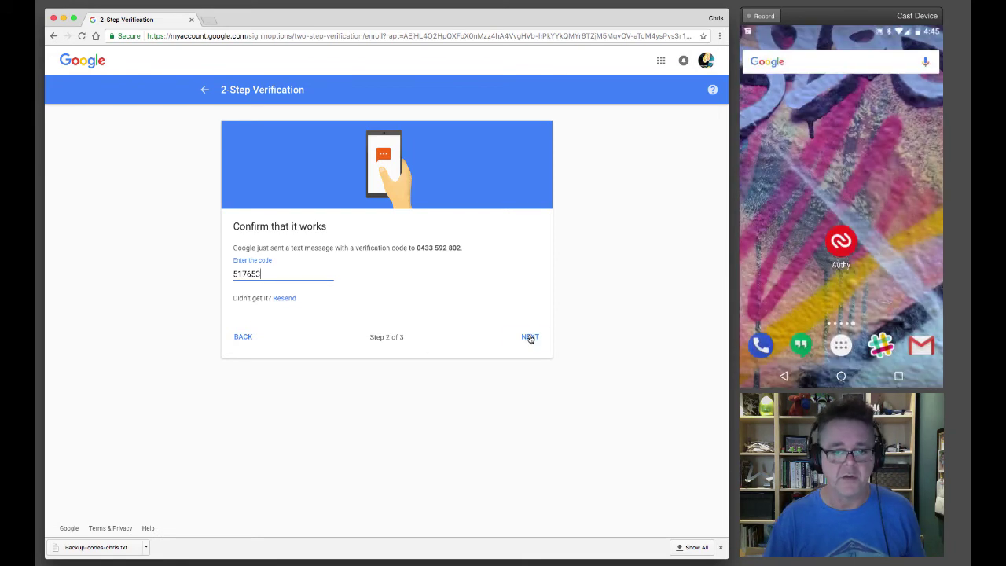
{"action": "left_click", "coordinate": [530, 337]}
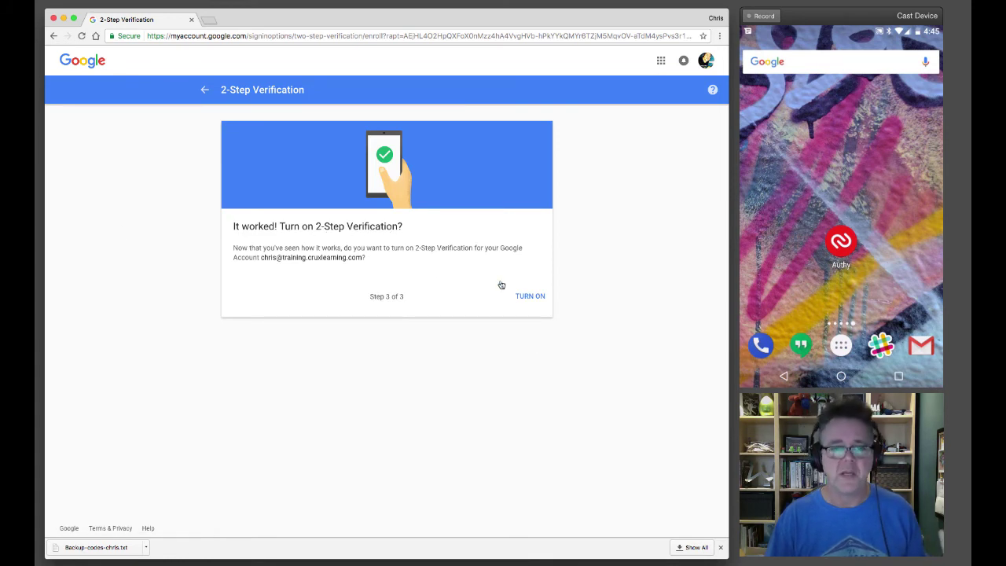
{"action": "left_click", "coordinate": [527, 295]}
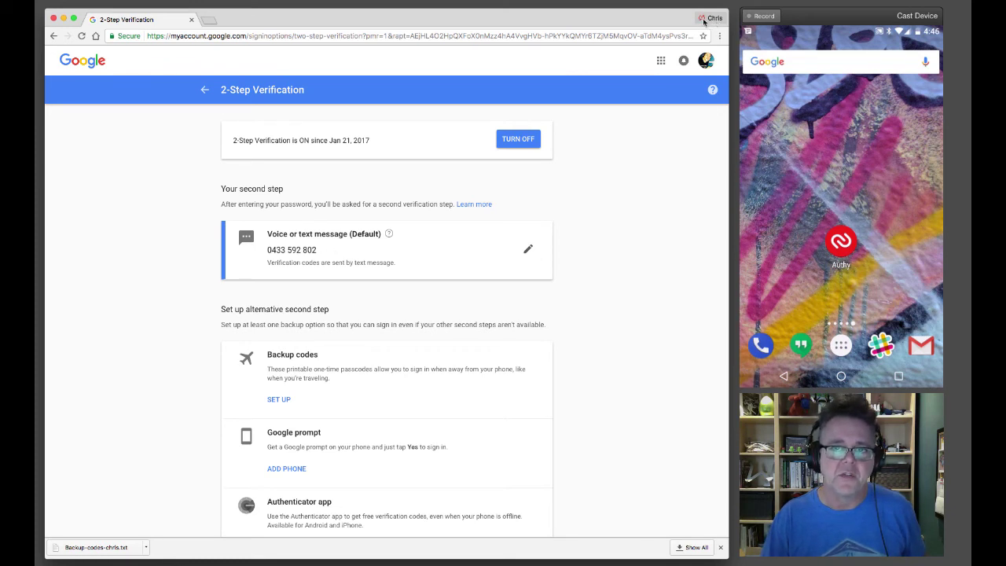
{"action": "left_click", "coordinate": [710, 18]}
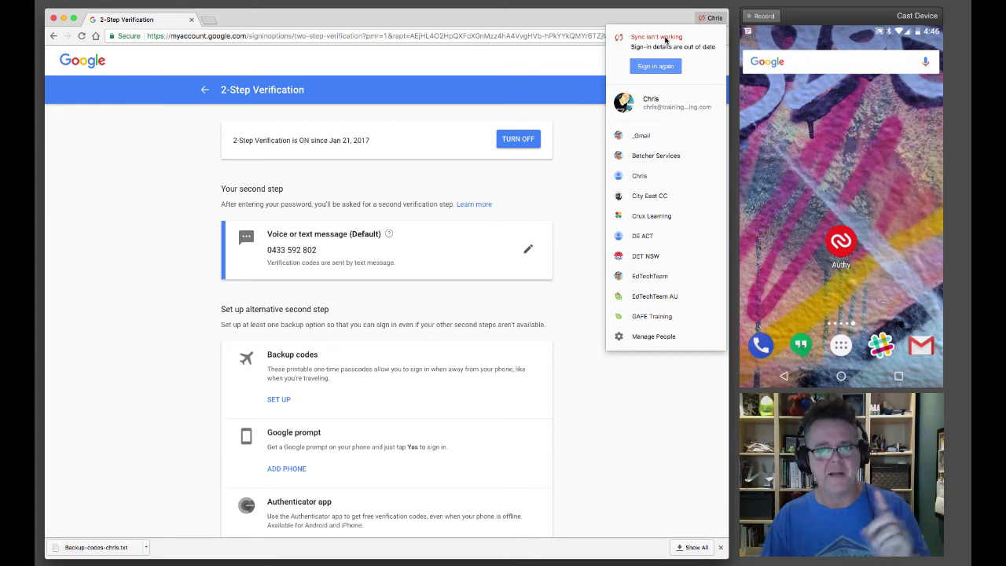
{"action": "left_click", "coordinate": [704, 20]}
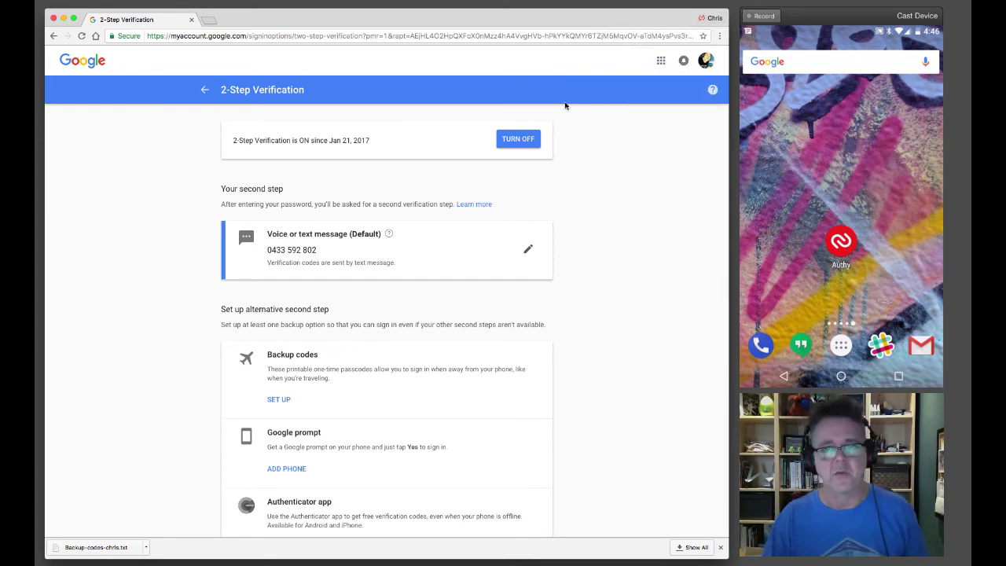
{"action": "scroll", "coordinate": [555, 244], "scroll_direction": "down", "scroll_amount": 1}
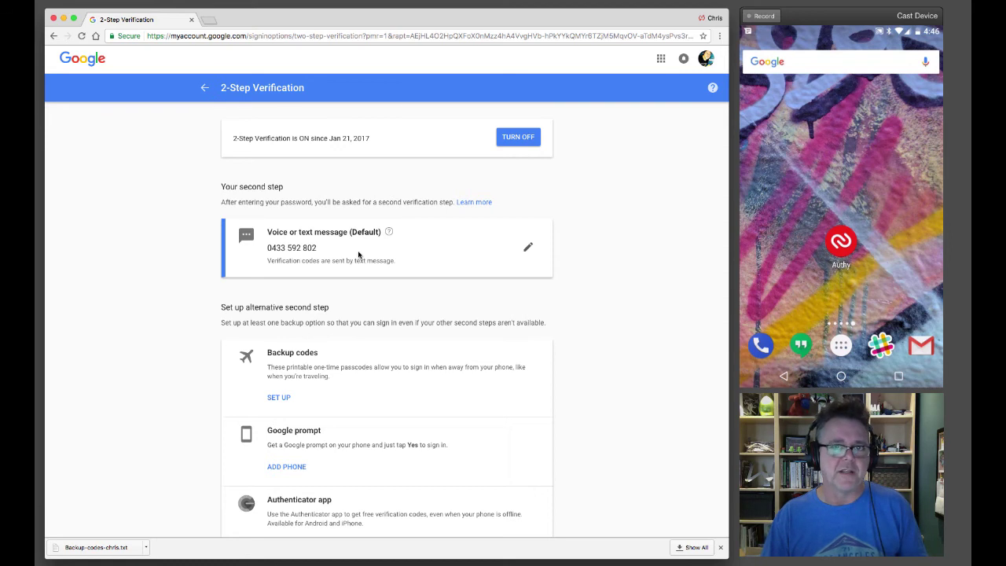
{"action": "scroll", "coordinate": [358, 254], "scroll_direction": "down", "scroll_amount": 1}
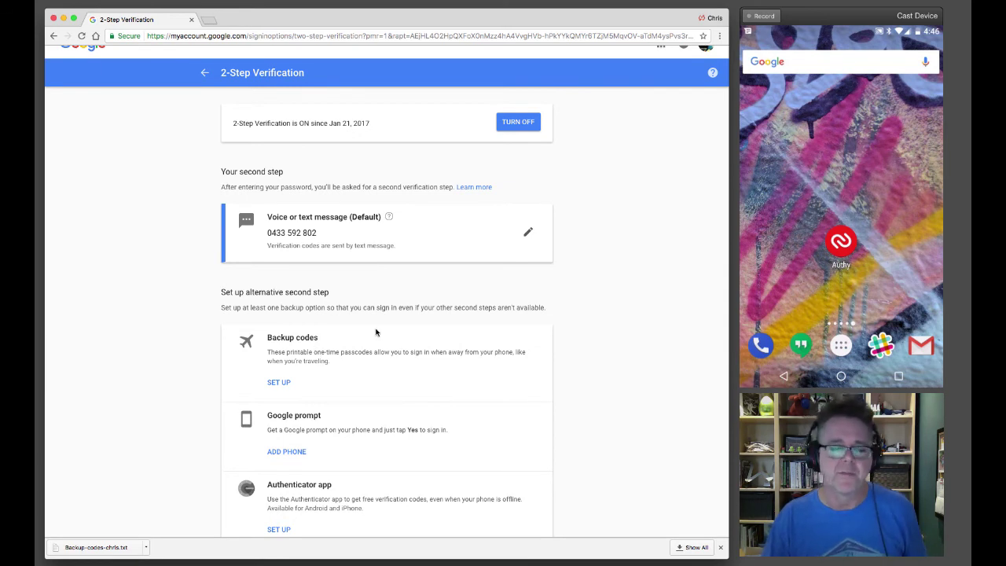
Generate 10 backup codes, select the first code, and close the backup codes window
{"action": "left_click", "coordinate": [280, 383]}
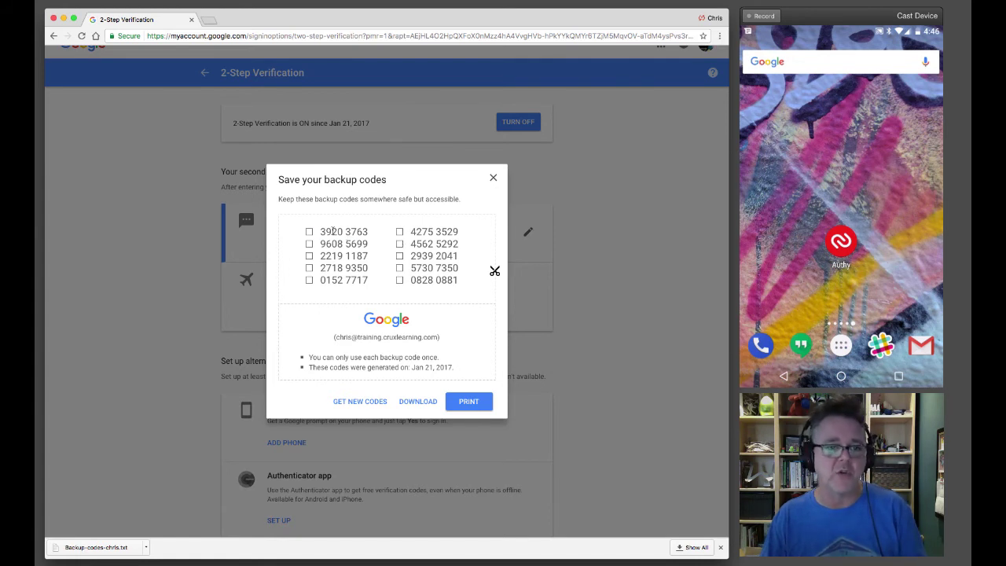
{"action": "left_click_drag", "start_coordinate": [319, 231], "coordinate": [369, 232]}
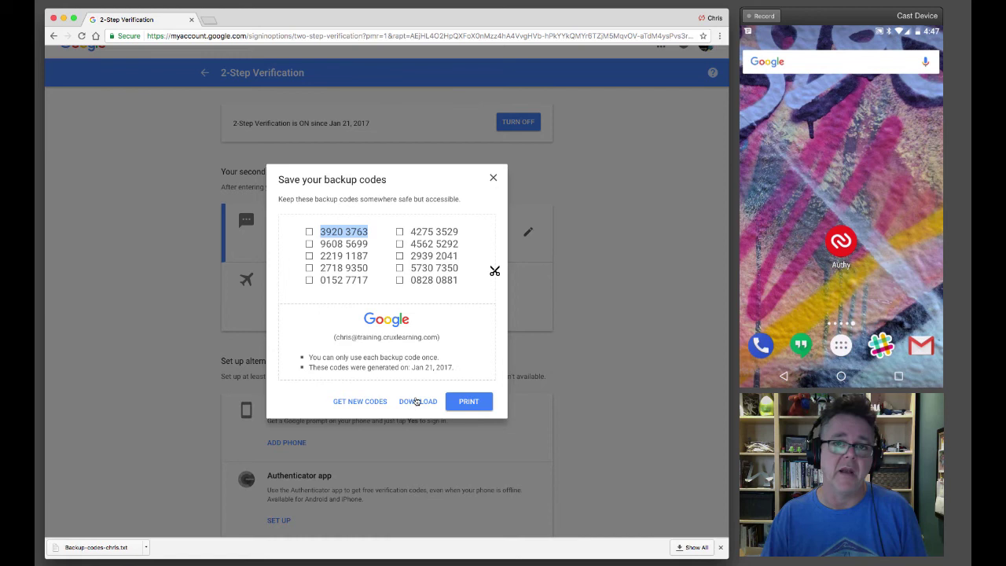
{"action": "left_click", "coordinate": [494, 180]}
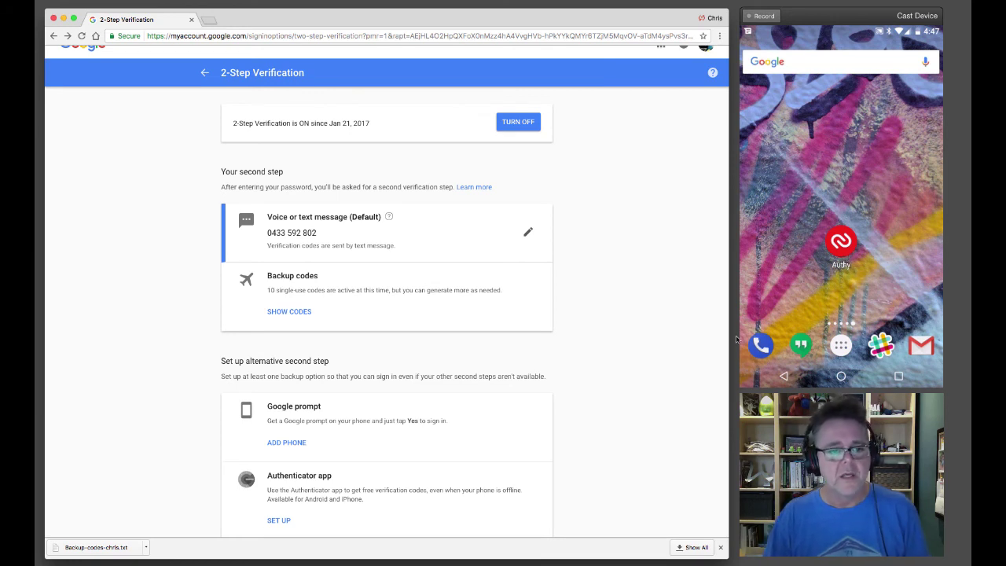
Start Authenticator app setup for an Android phone to display its QR code
{"action": "scroll", "coordinate": [690, 313], "scroll_direction": "down", "scroll_amount": 2}
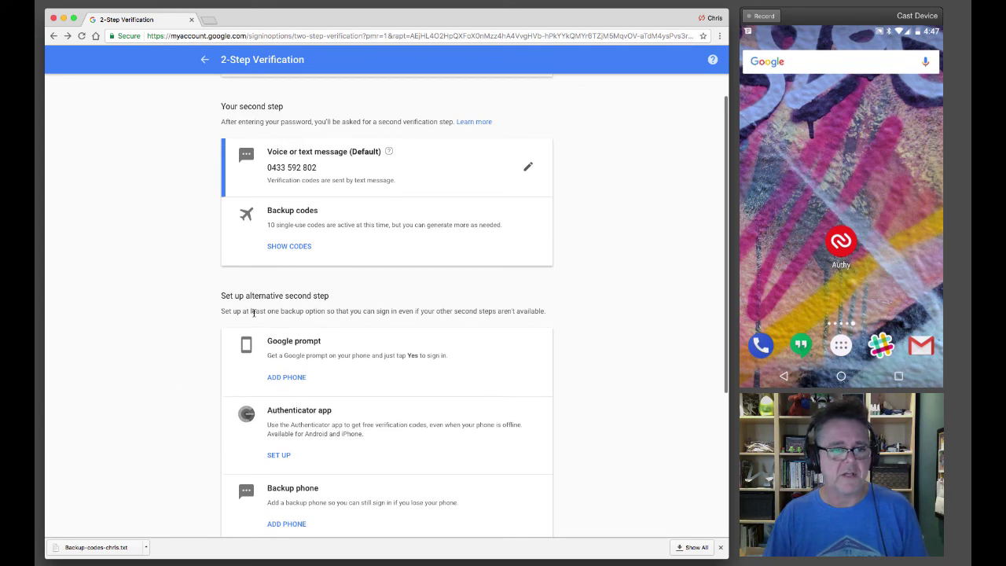
{"action": "scroll", "coordinate": [358, 371], "scroll_direction": "down", "scroll_amount": 2}
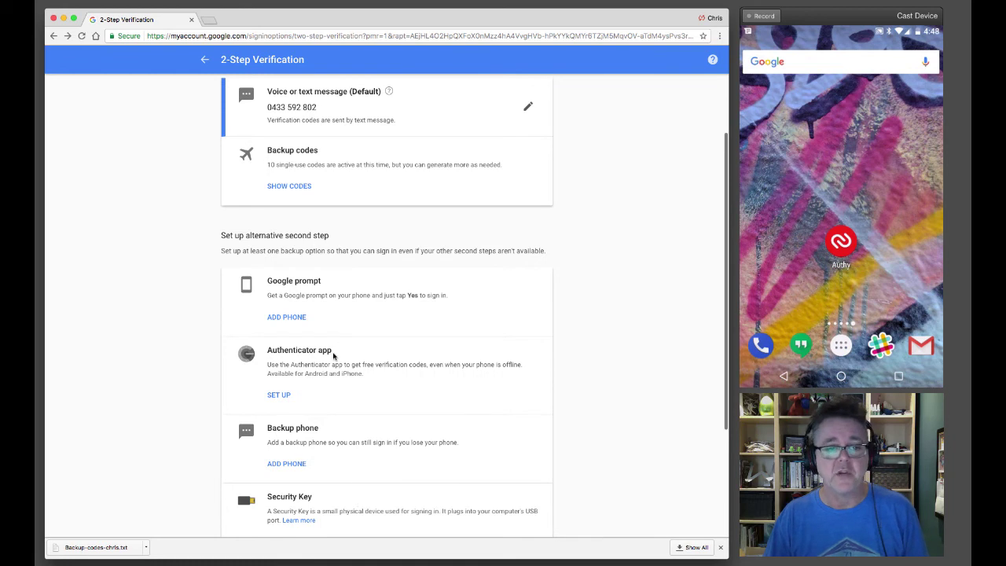
{"action": "left_click", "coordinate": [279, 395]}
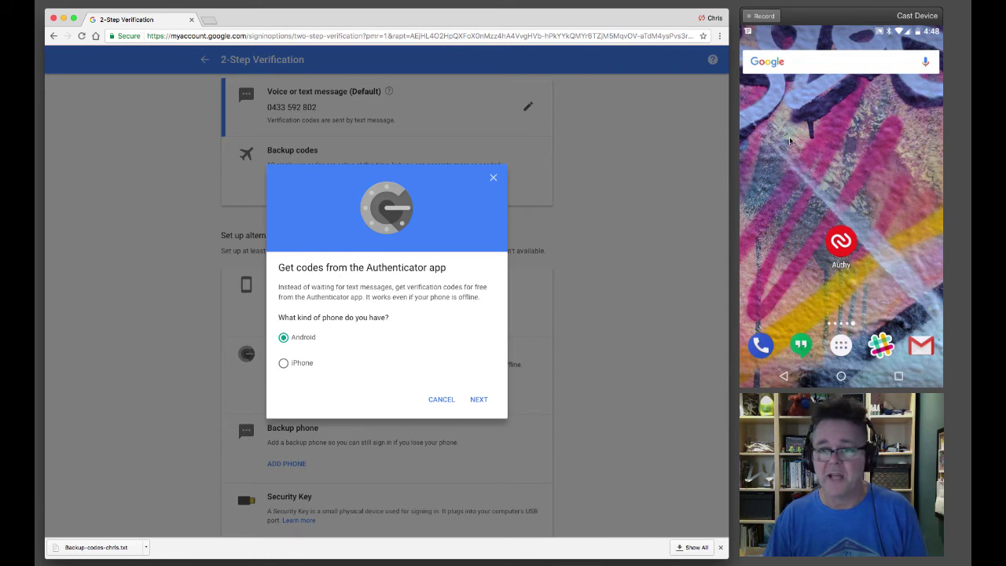
{"action": "left_click", "coordinate": [480, 401]}
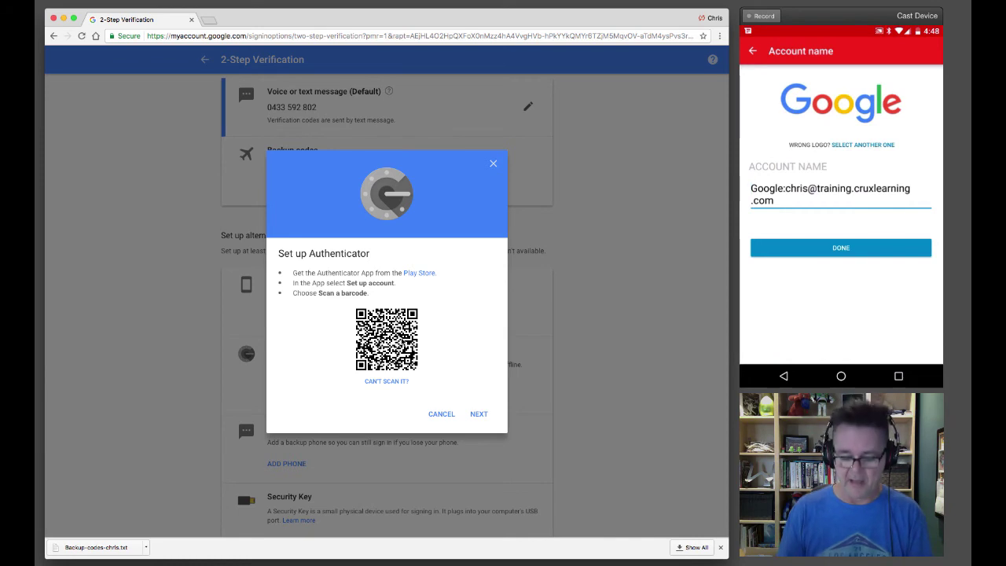
Save the scanned Google account in Authy on the phone
{"action": "left_click", "coordinate": [822, 245]}
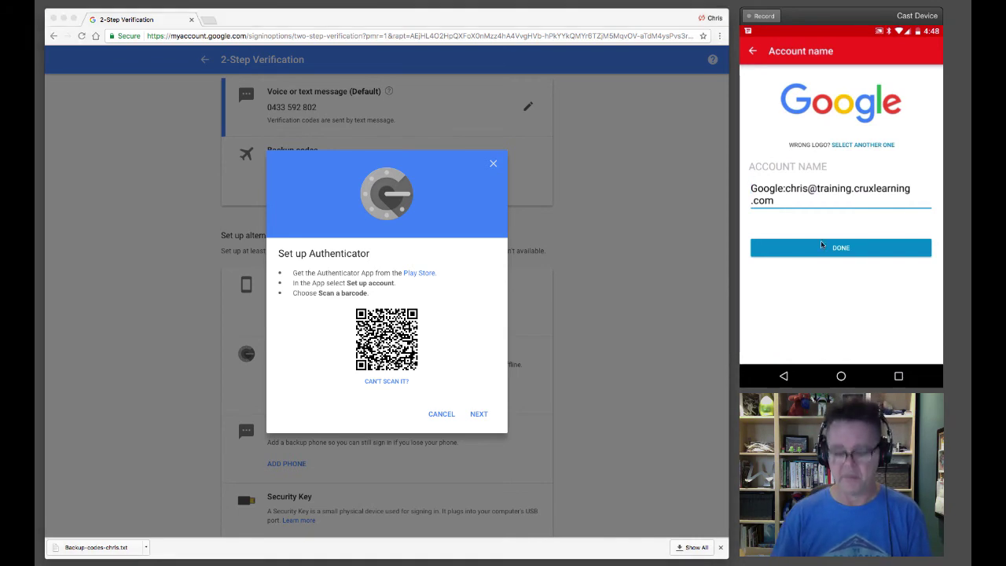
{"action": "left_click", "coordinate": [822, 245]}
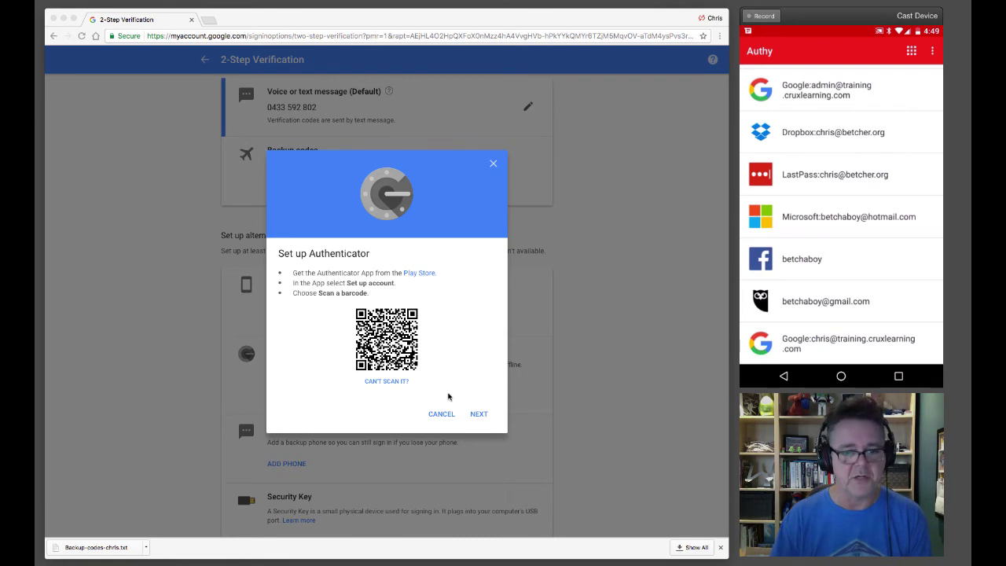
Verify the six-digit Authy code so Authenticator on Android becomes the default second step
{"action": "left_click", "coordinate": [478, 415]}
{"action": "left_click", "coordinate": [480, 415]}
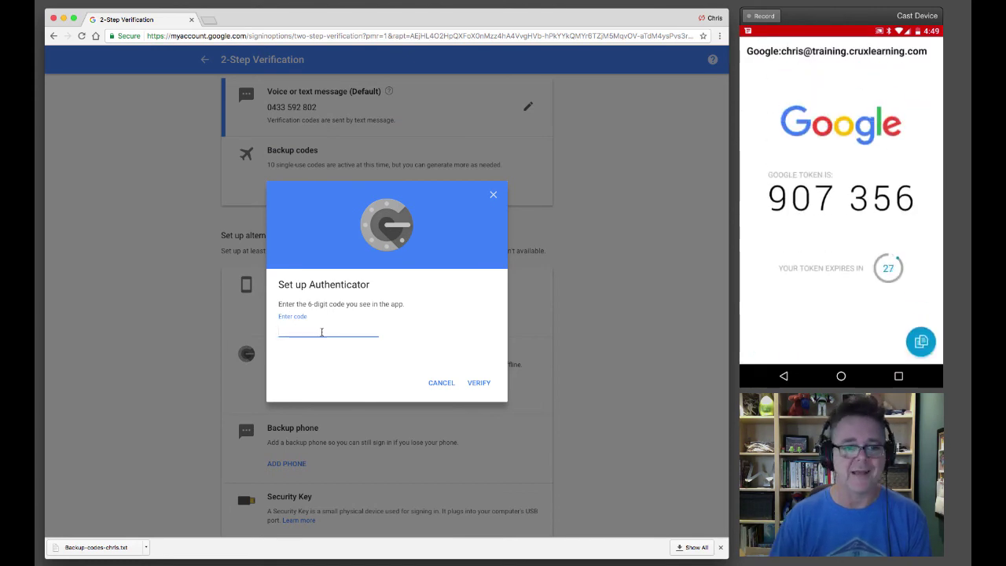
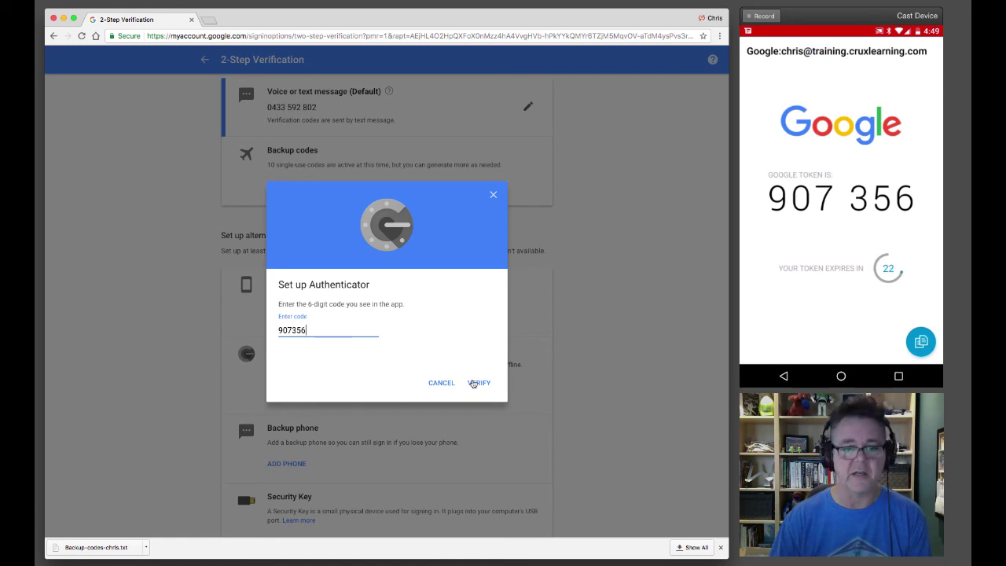
{"action": "left_click", "coordinate": [476, 384]}
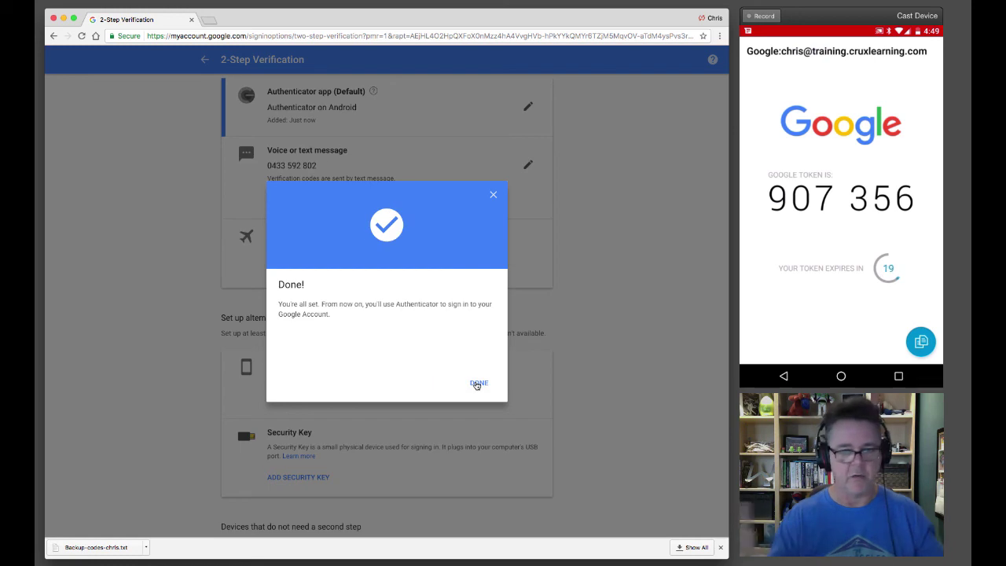
{"action": "left_click", "coordinate": [476, 384]}
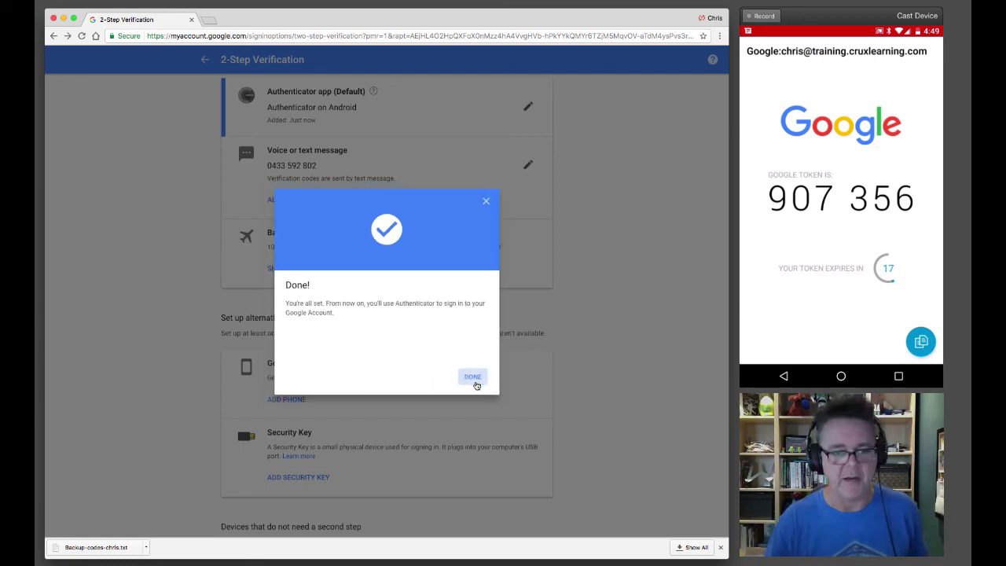
{"action": "scroll", "coordinate": [471, 385], "scroll_direction": "up", "scroll_amount": 2}
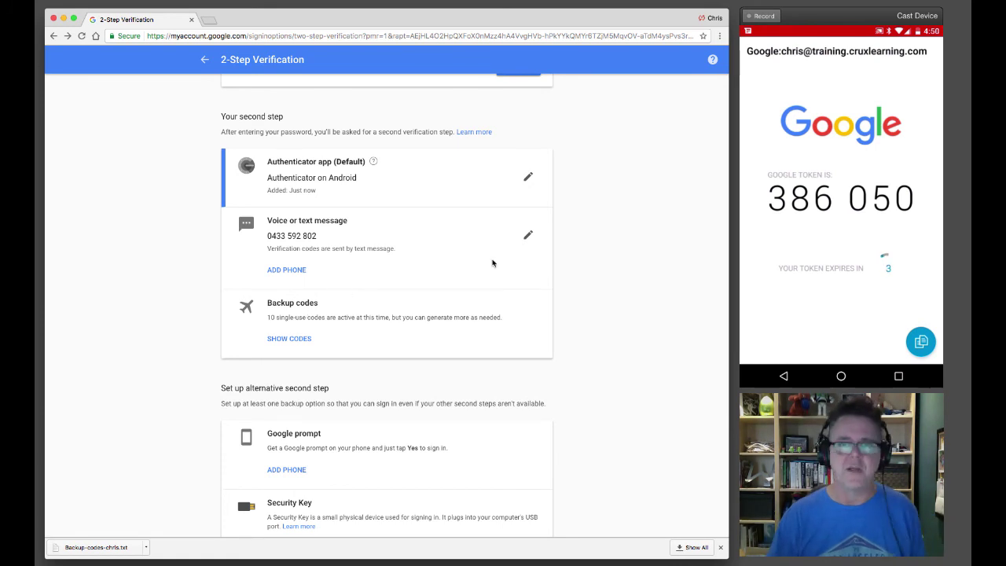
Sign the Chrome profile back in using the account password and an Authenticator code
{"action": "left_click", "coordinate": [707, 22]}
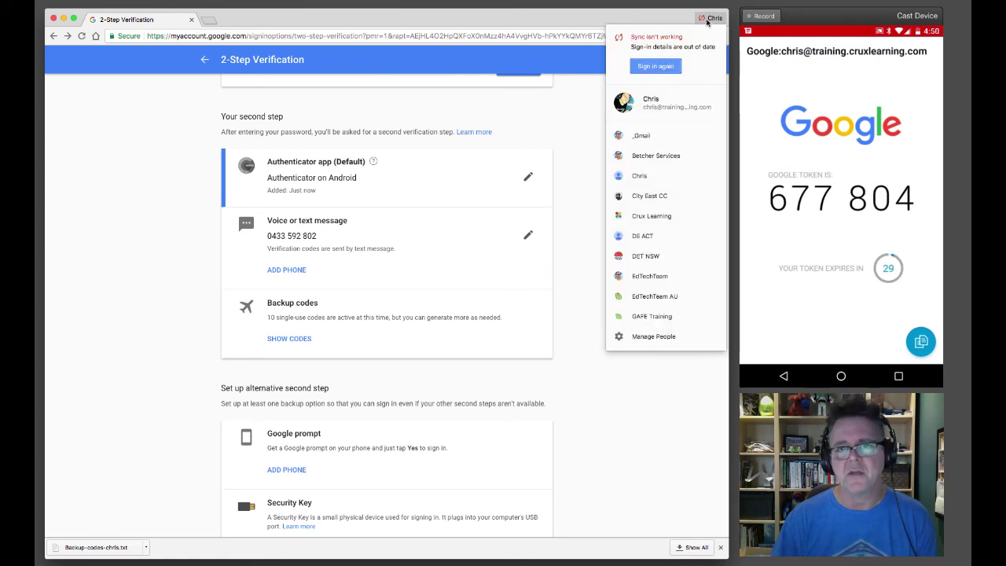
{"action": "left_click", "coordinate": [668, 66]}
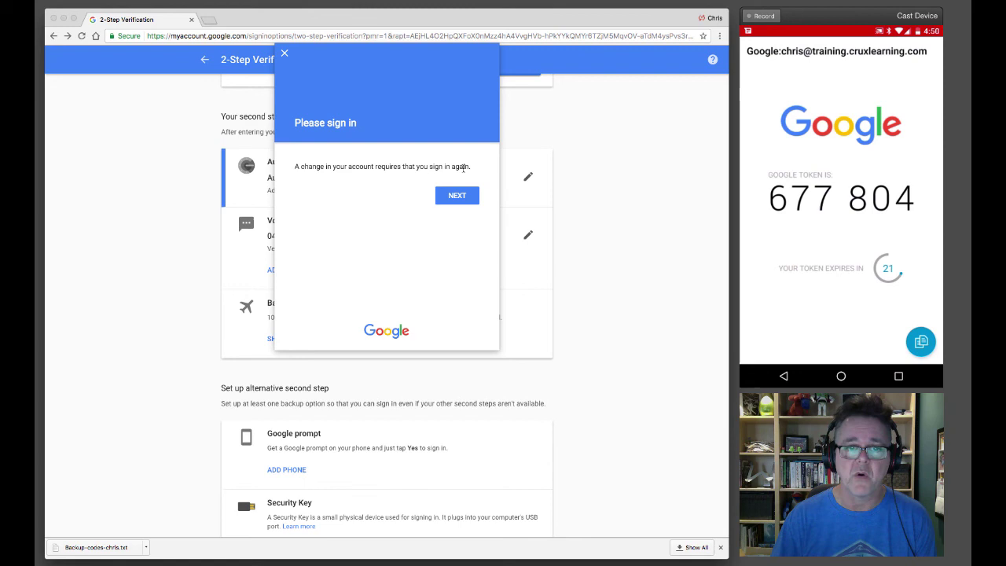
{"action": "left_click", "coordinate": [462, 197]}
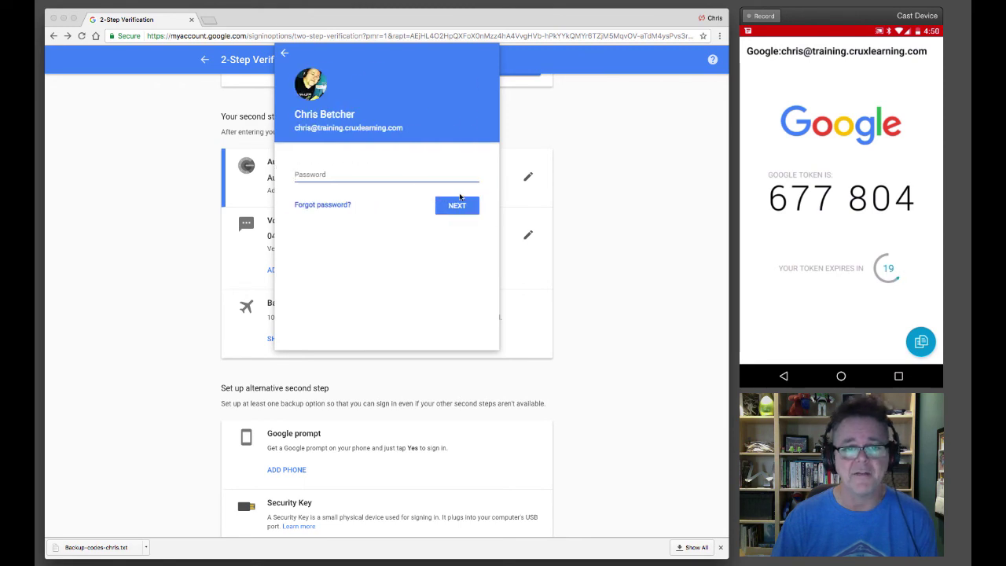
{"action": "type", "text": "•••••"}
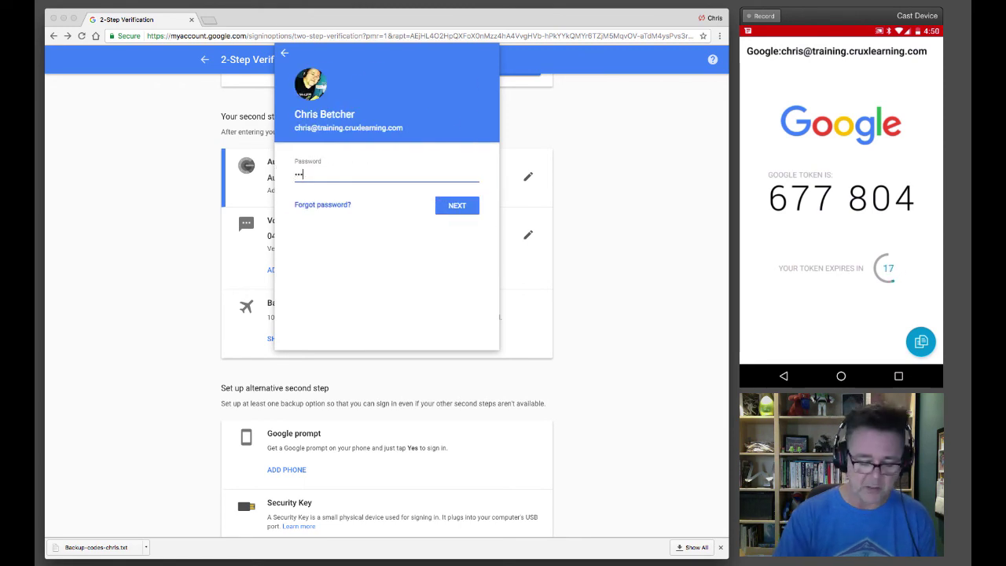
{"action": "type", "text": "••••••"}
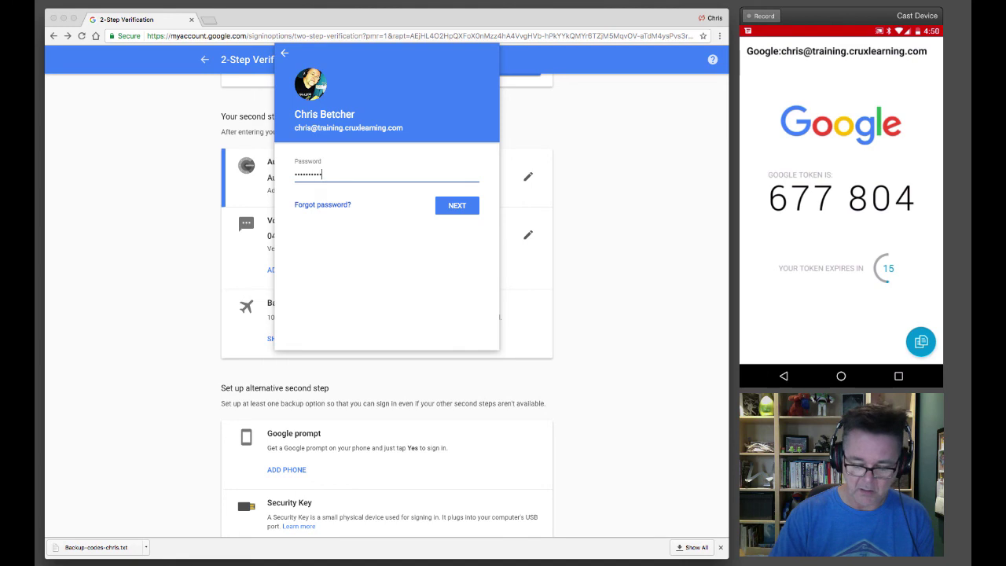
{"action": "key", "text": "Return"}
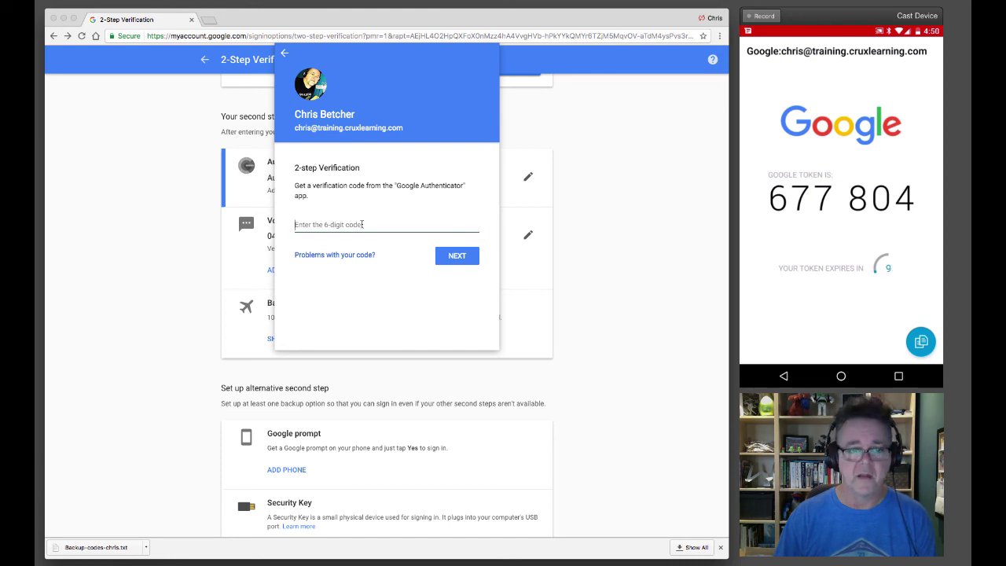
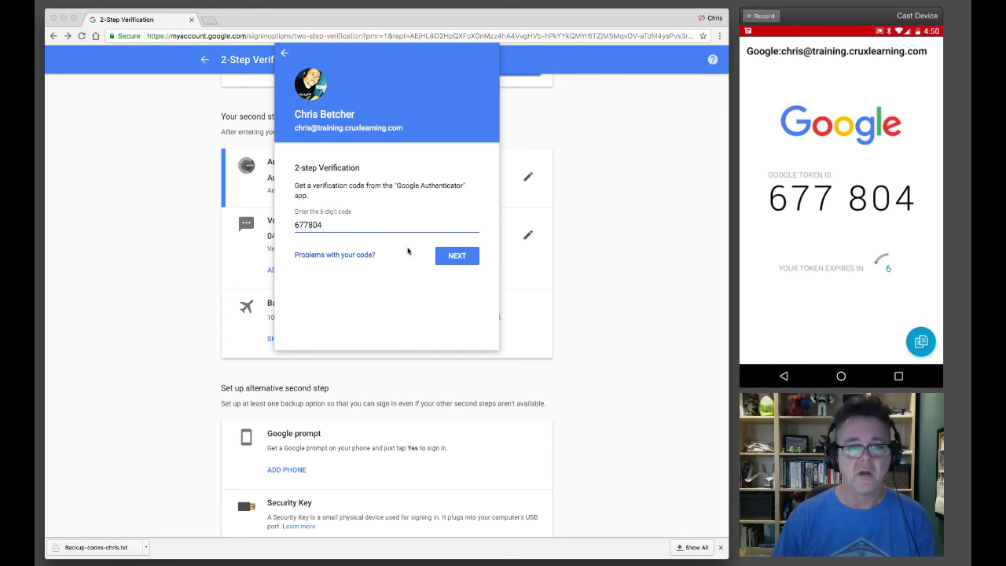
{"action": "left_click", "coordinate": [455, 255]}
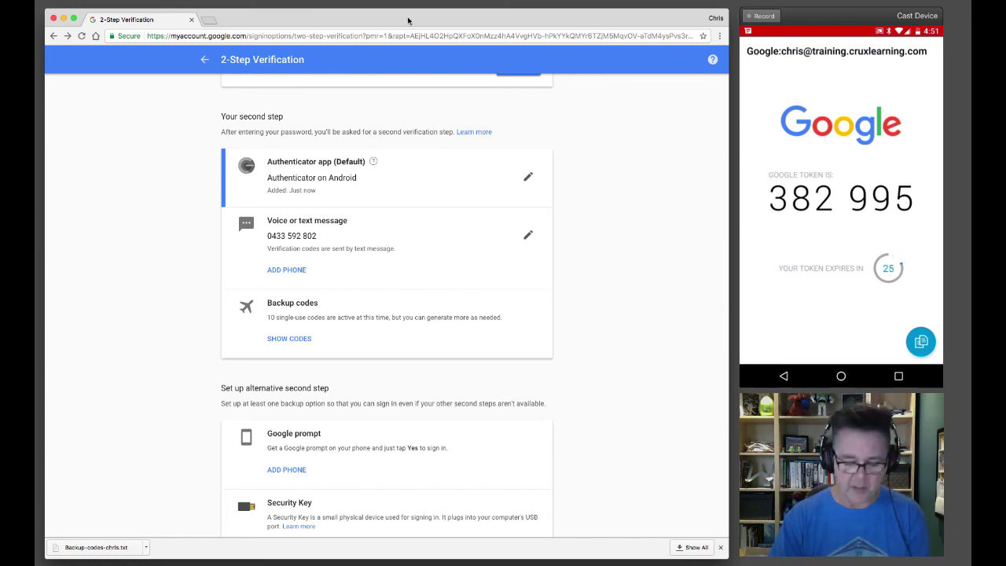
Load gmail.com in a new incognito window
{"action": "key", "text": "super+shift+n"}
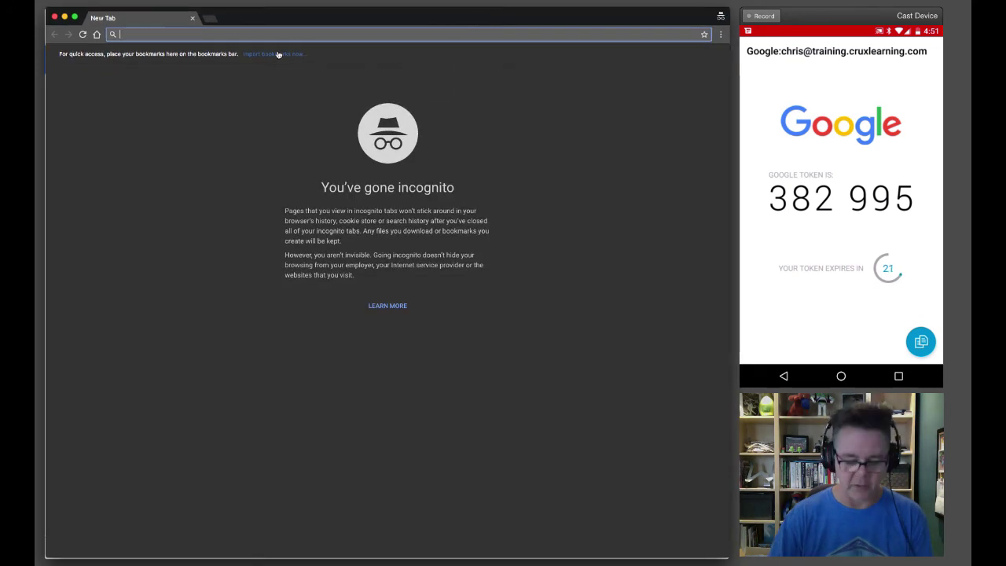
{"action": "type", "text": "gmail.com"}
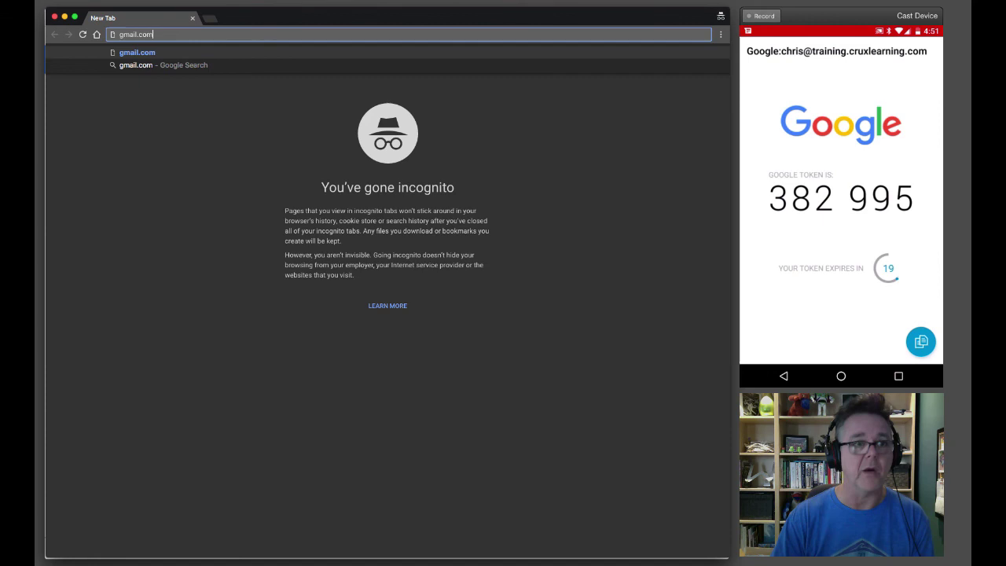
{"action": "key", "text": "Return"}
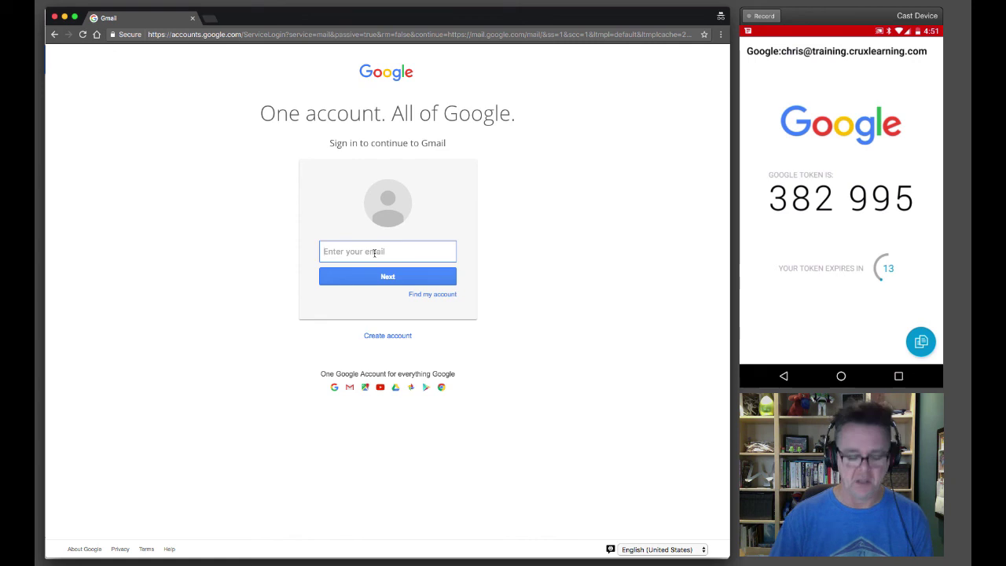
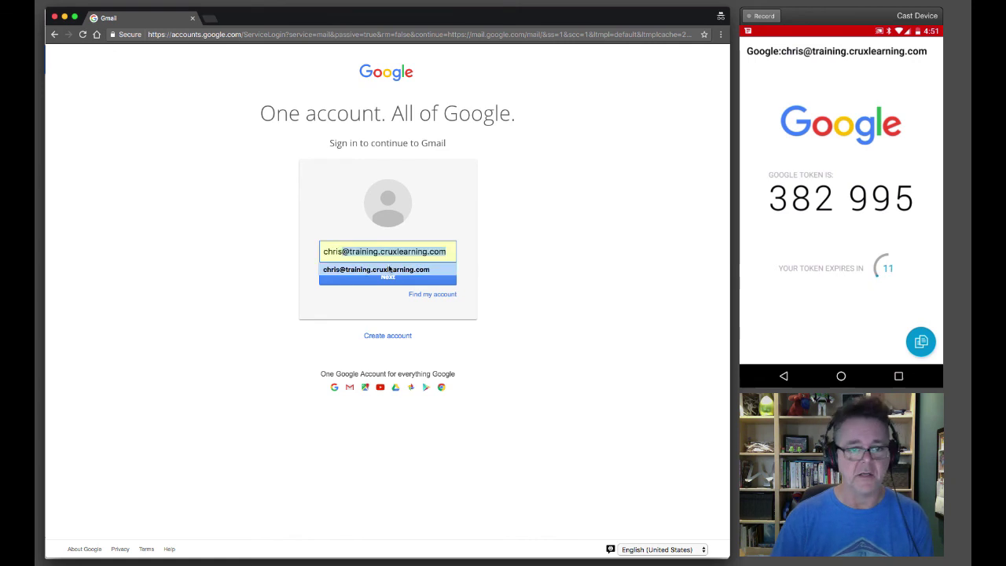
Sign in with the suggested account e-mail, password and an Authy code to reach the inbox
{"action": "left_click", "coordinate": [383, 270]}
{"action": "left_click", "coordinate": [397, 282]}
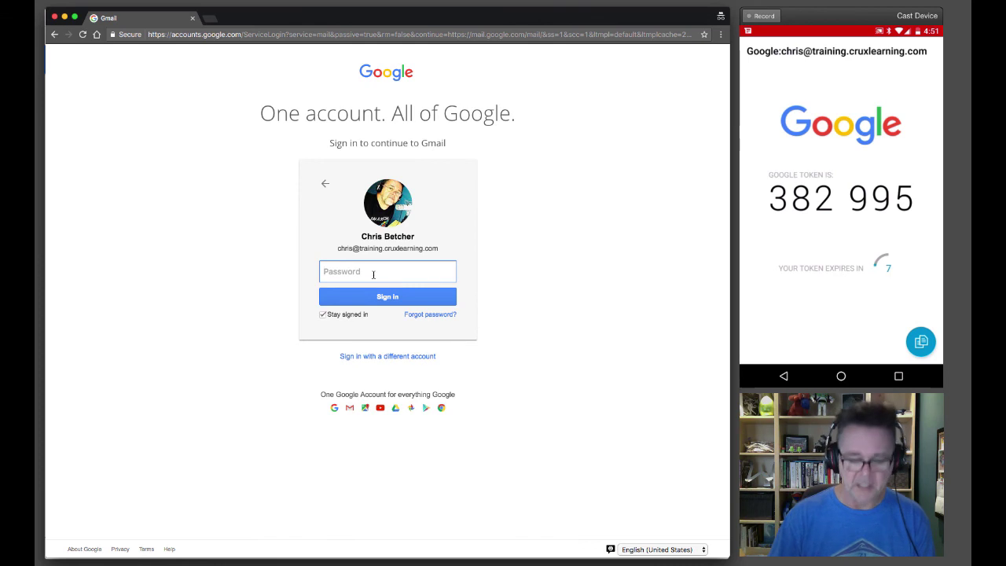
{"action": "type", "text": "•"}
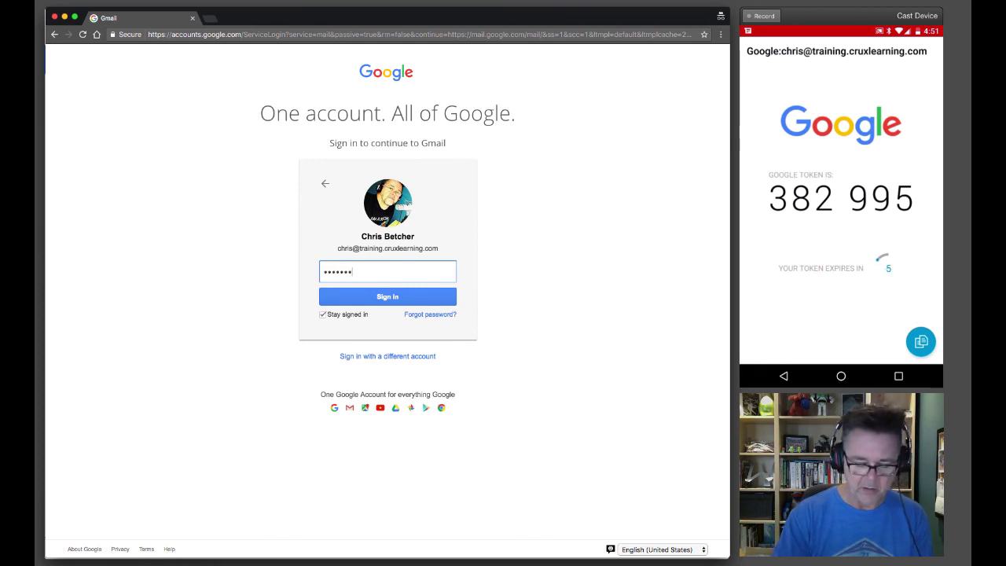
{"action": "key", "text": "Return"}
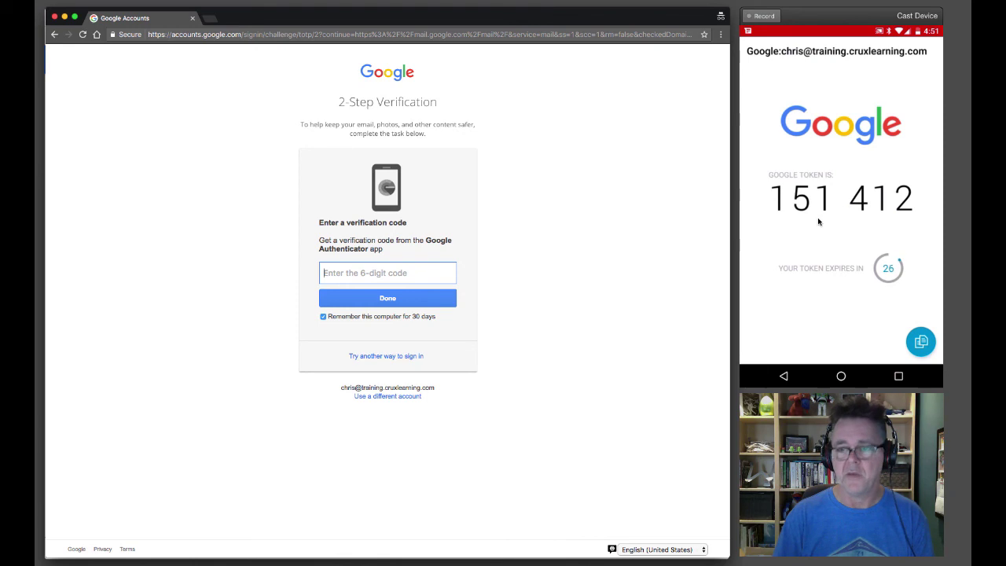
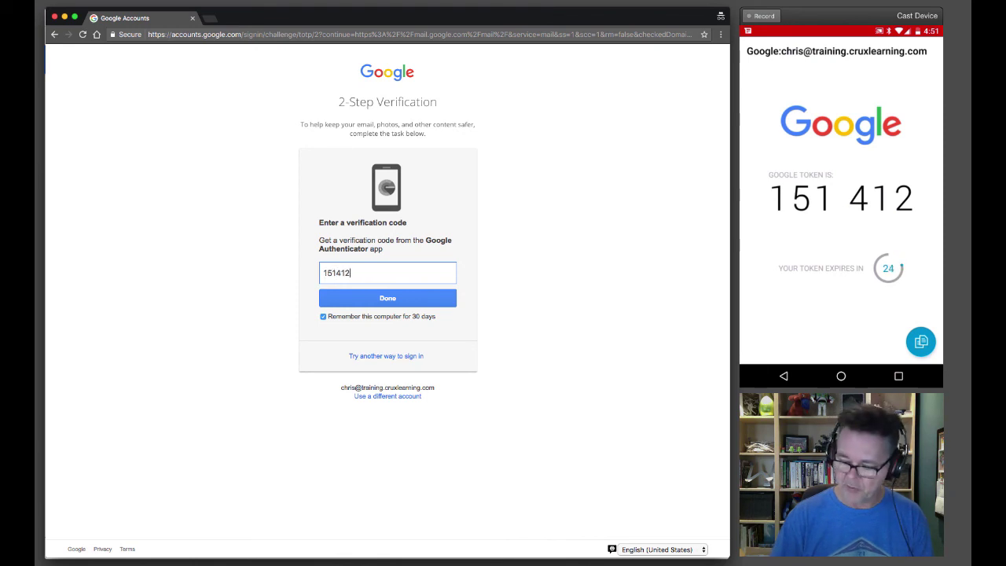
{"action": "left_click", "coordinate": [397, 299]}
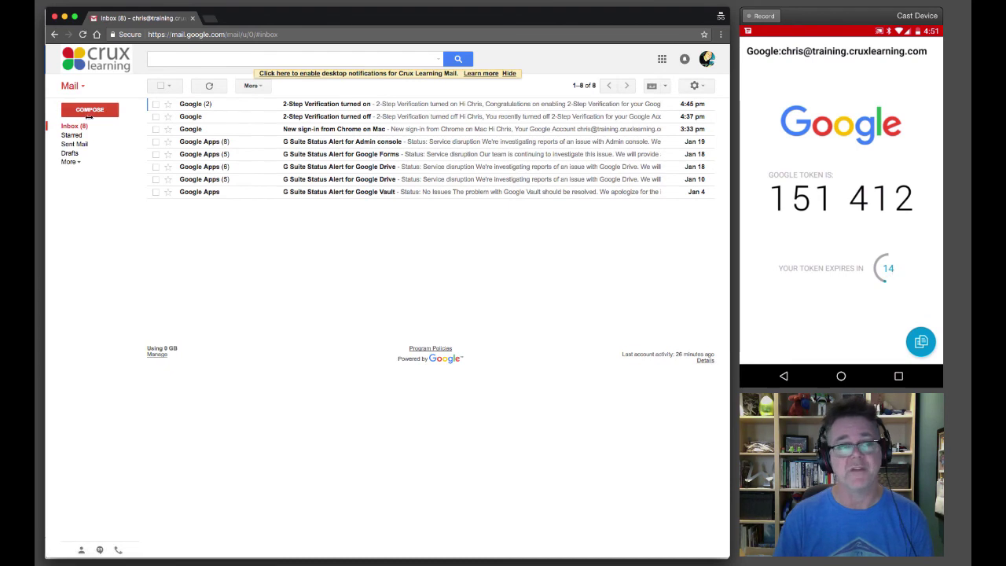
Close the Gmail window and load gmail.com in a fresh incognito window
{"action": "left_click", "coordinate": [54, 17]}
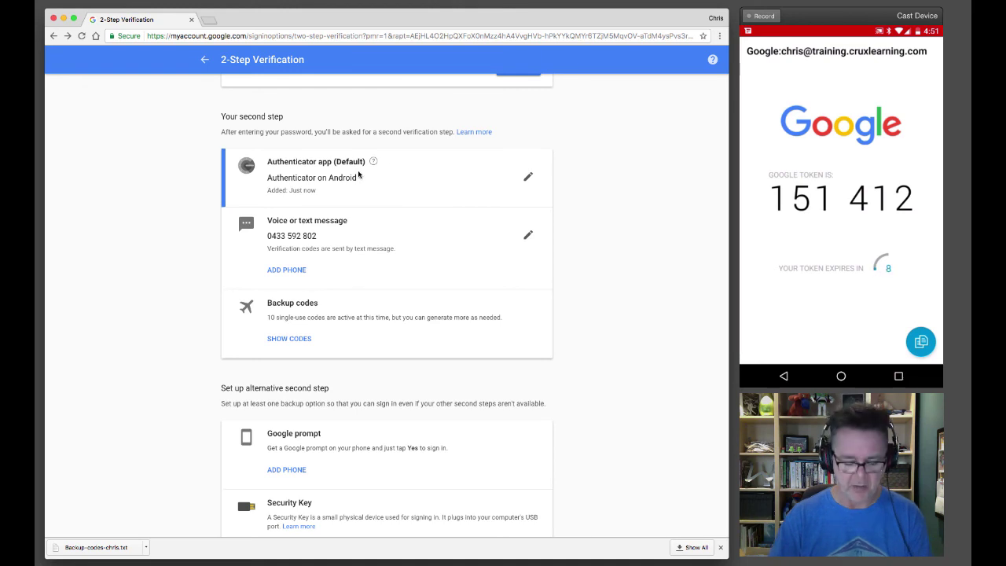
{"action": "key", "text": "super+shift+n"}
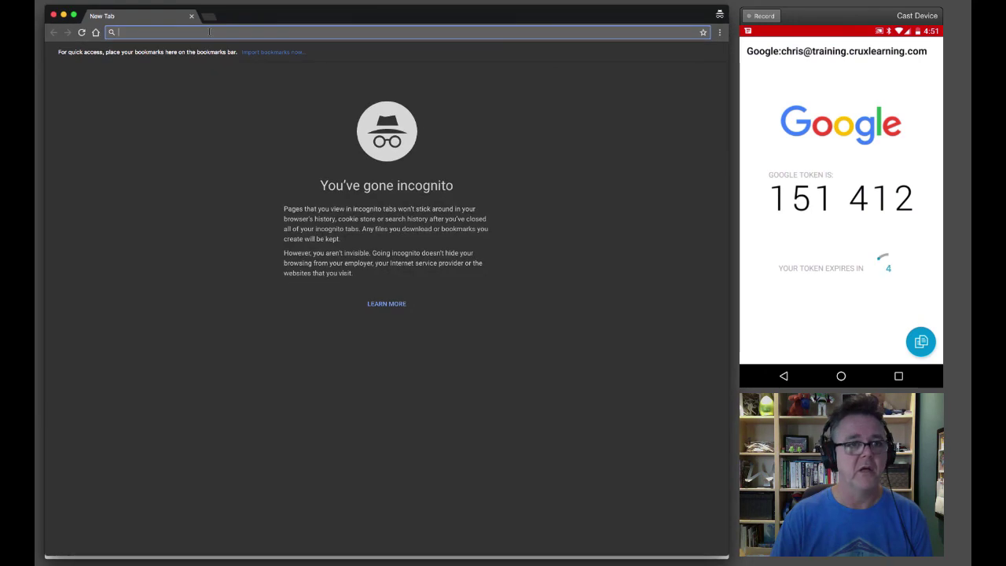
{"action": "type", "text": "gmail.com"}
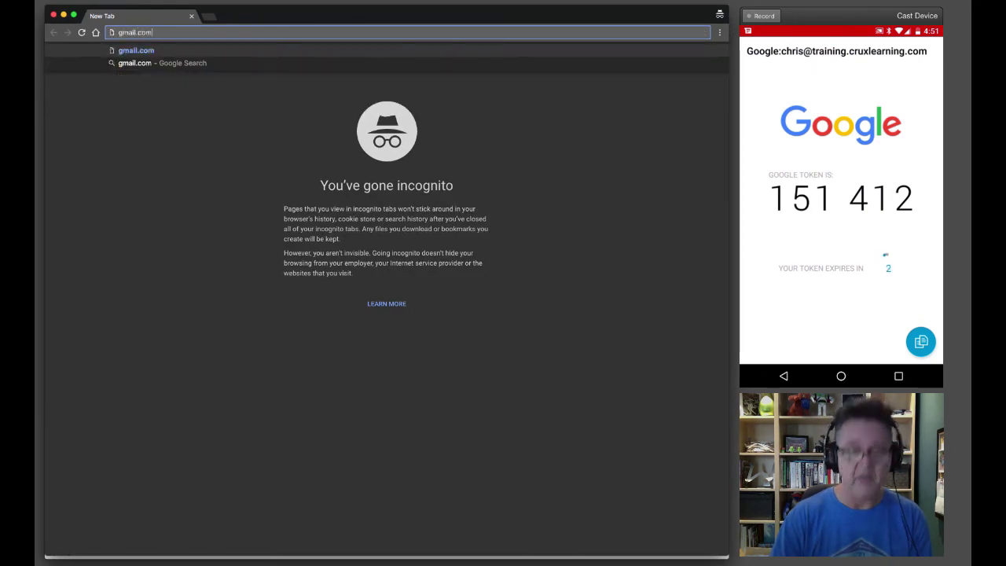
{"action": "key", "text": "Return"}
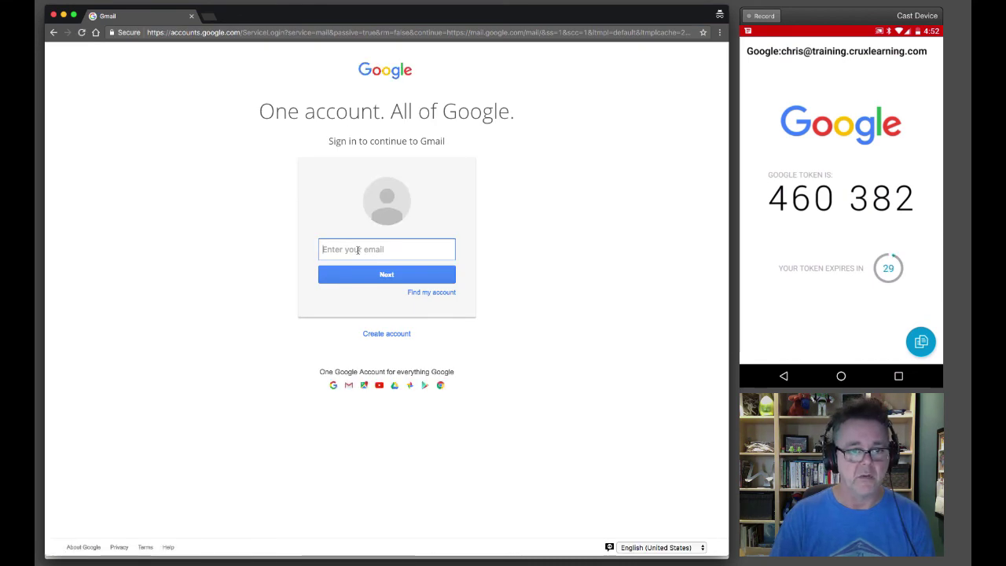
Sign in with the saved account e-mail and password, reaching the Authenticator code prompt
{"action": "left_click", "coordinate": [358, 256]}
{"action": "left_click", "coordinate": [355, 269]}
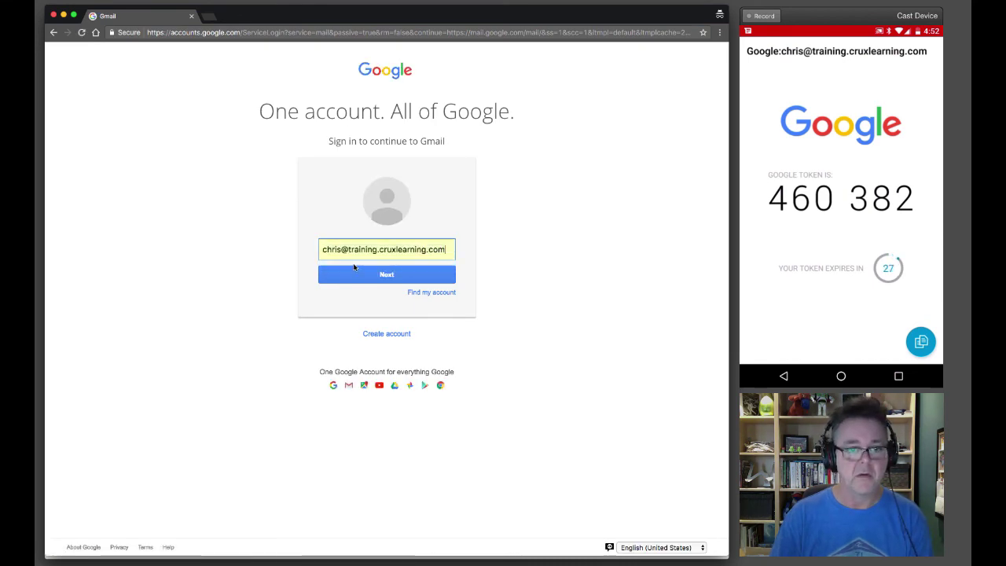
{"action": "left_click", "coordinate": [378, 277]}
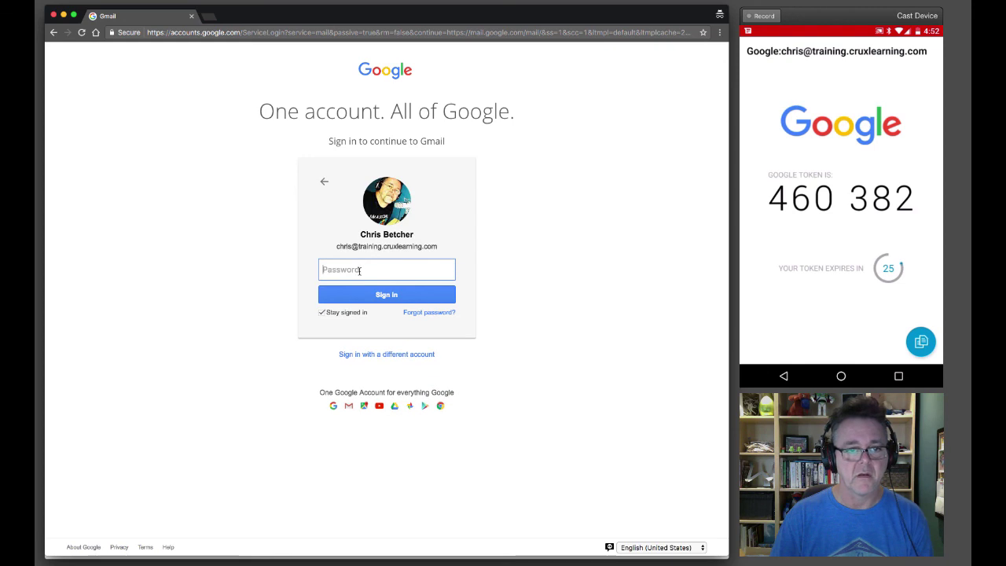
{"action": "type", "text": "••"}
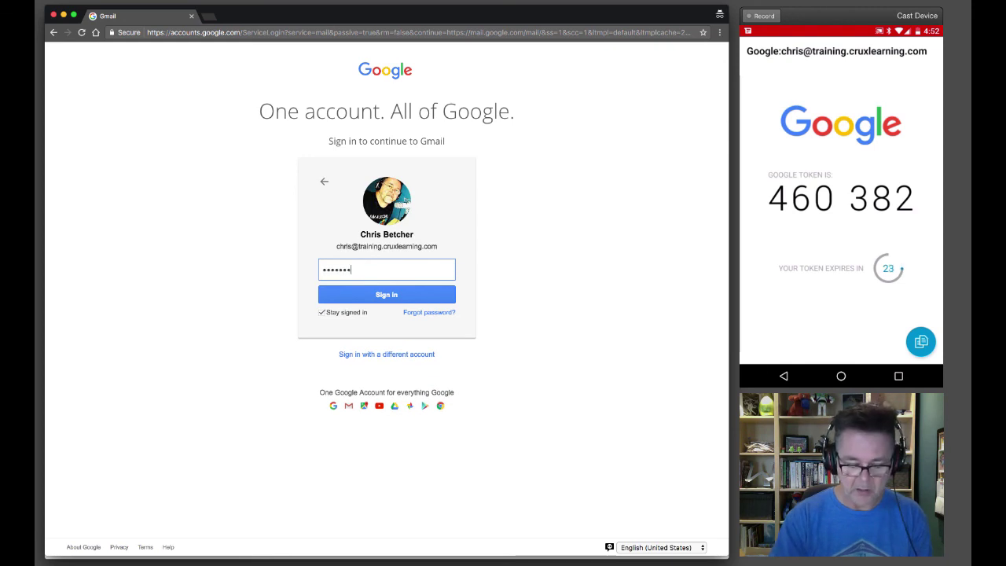
{"action": "type", "text": "••••••••"}
{"action": "key", "text": "Return"}
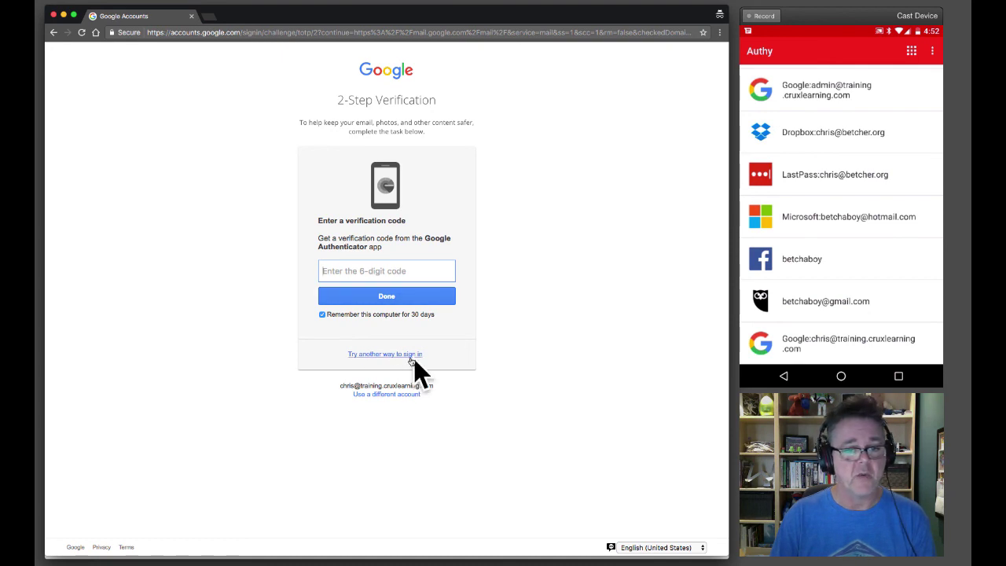
Show the alternative sign-in verification options, then close the private window to return to 2-Step Verification settings
{"action": "left_click", "coordinate": [398, 356]}
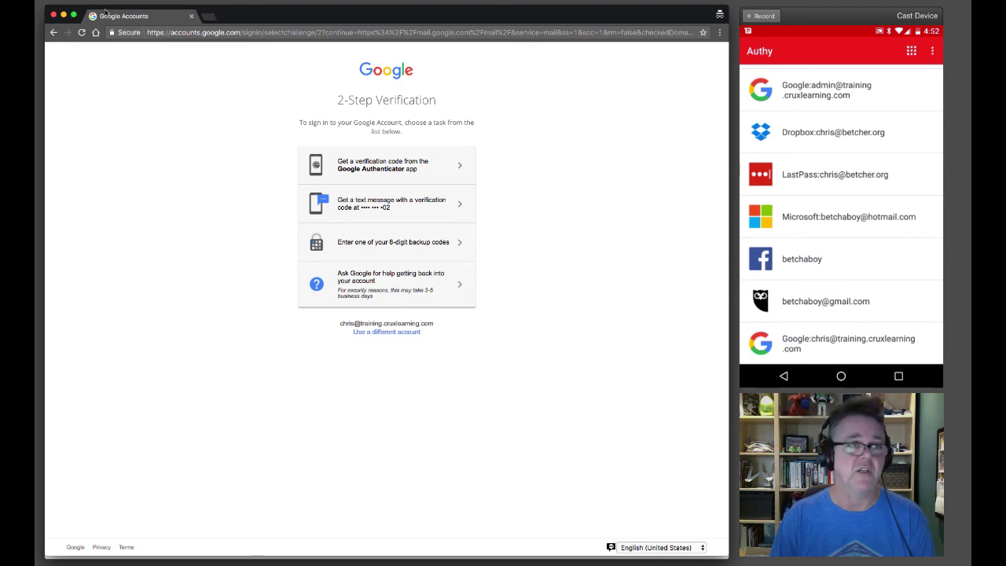
{"action": "left_click", "coordinate": [53, 15]}
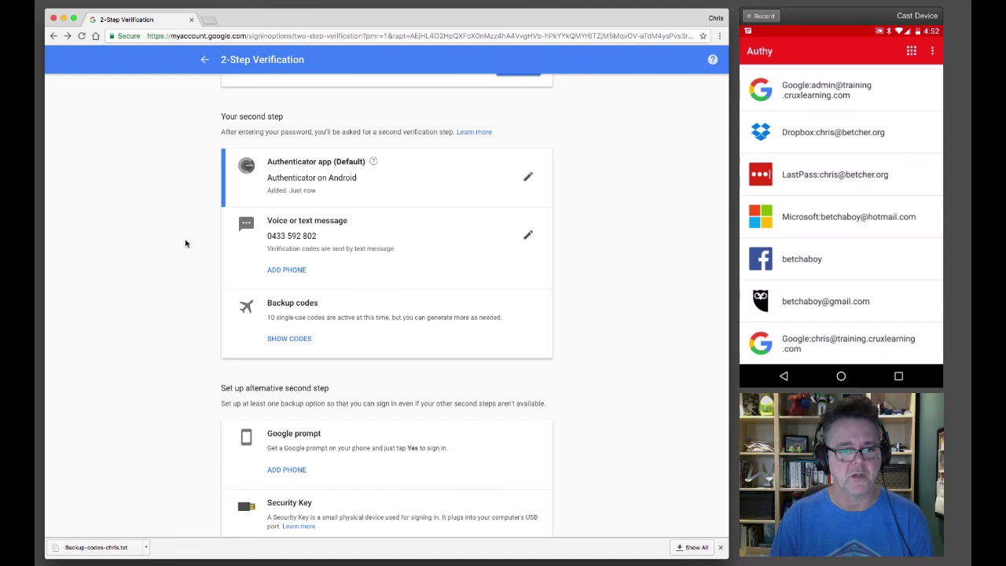
{"action": "scroll", "coordinate": [514, 255], "scroll_direction": "down", "scroll_amount": 2}
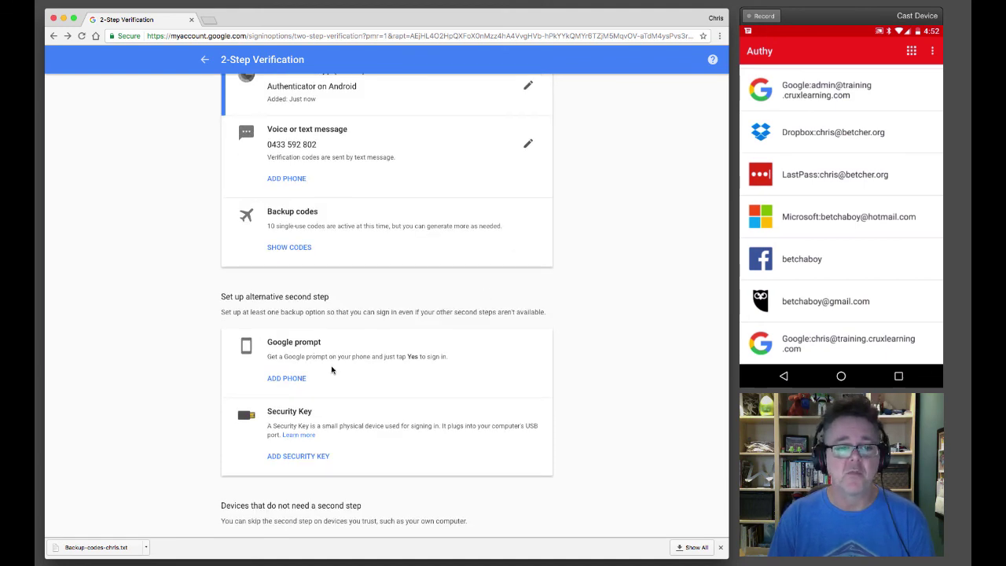
{"action": "left_click", "coordinate": [288, 378]}
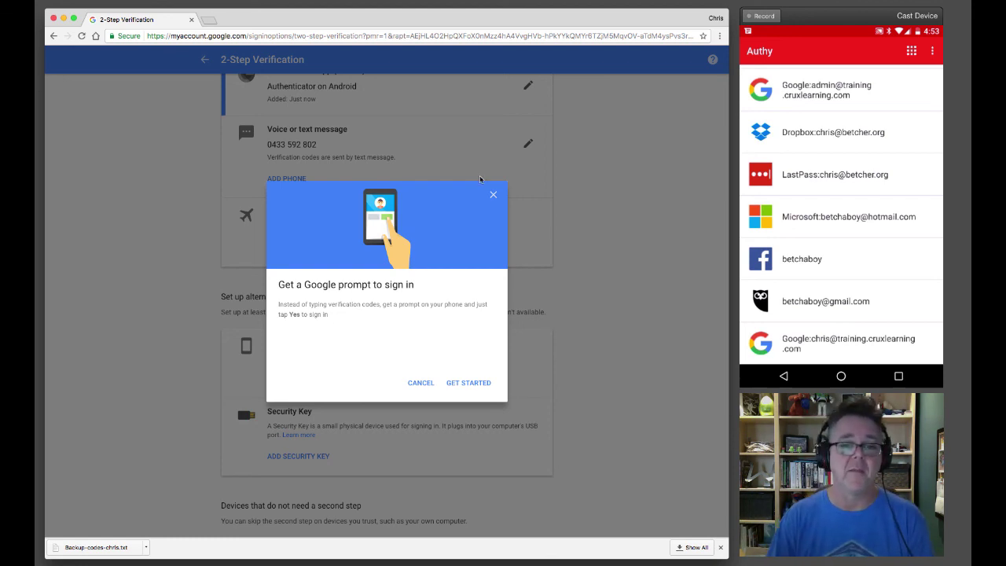
{"action": "left_click", "coordinate": [493, 196]}
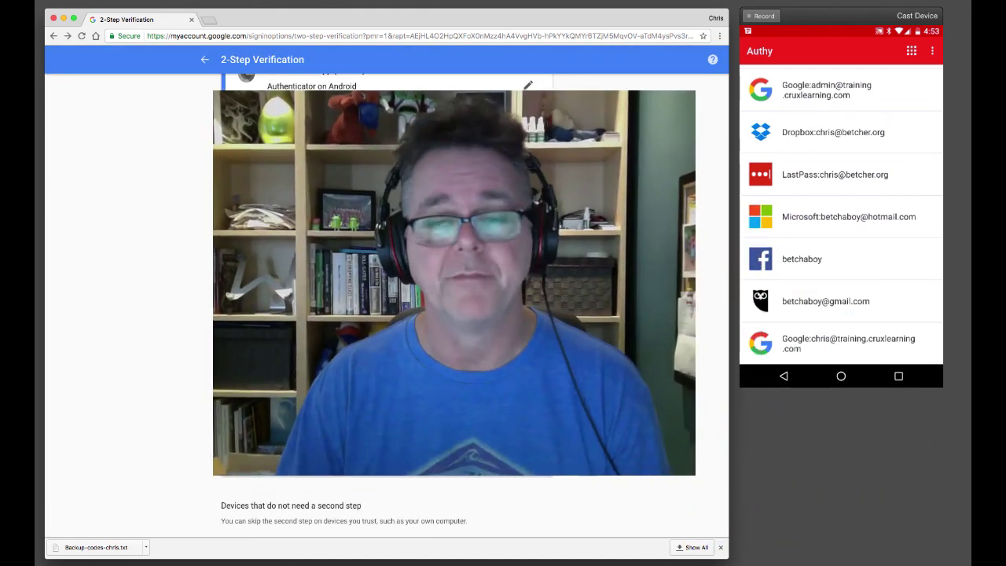